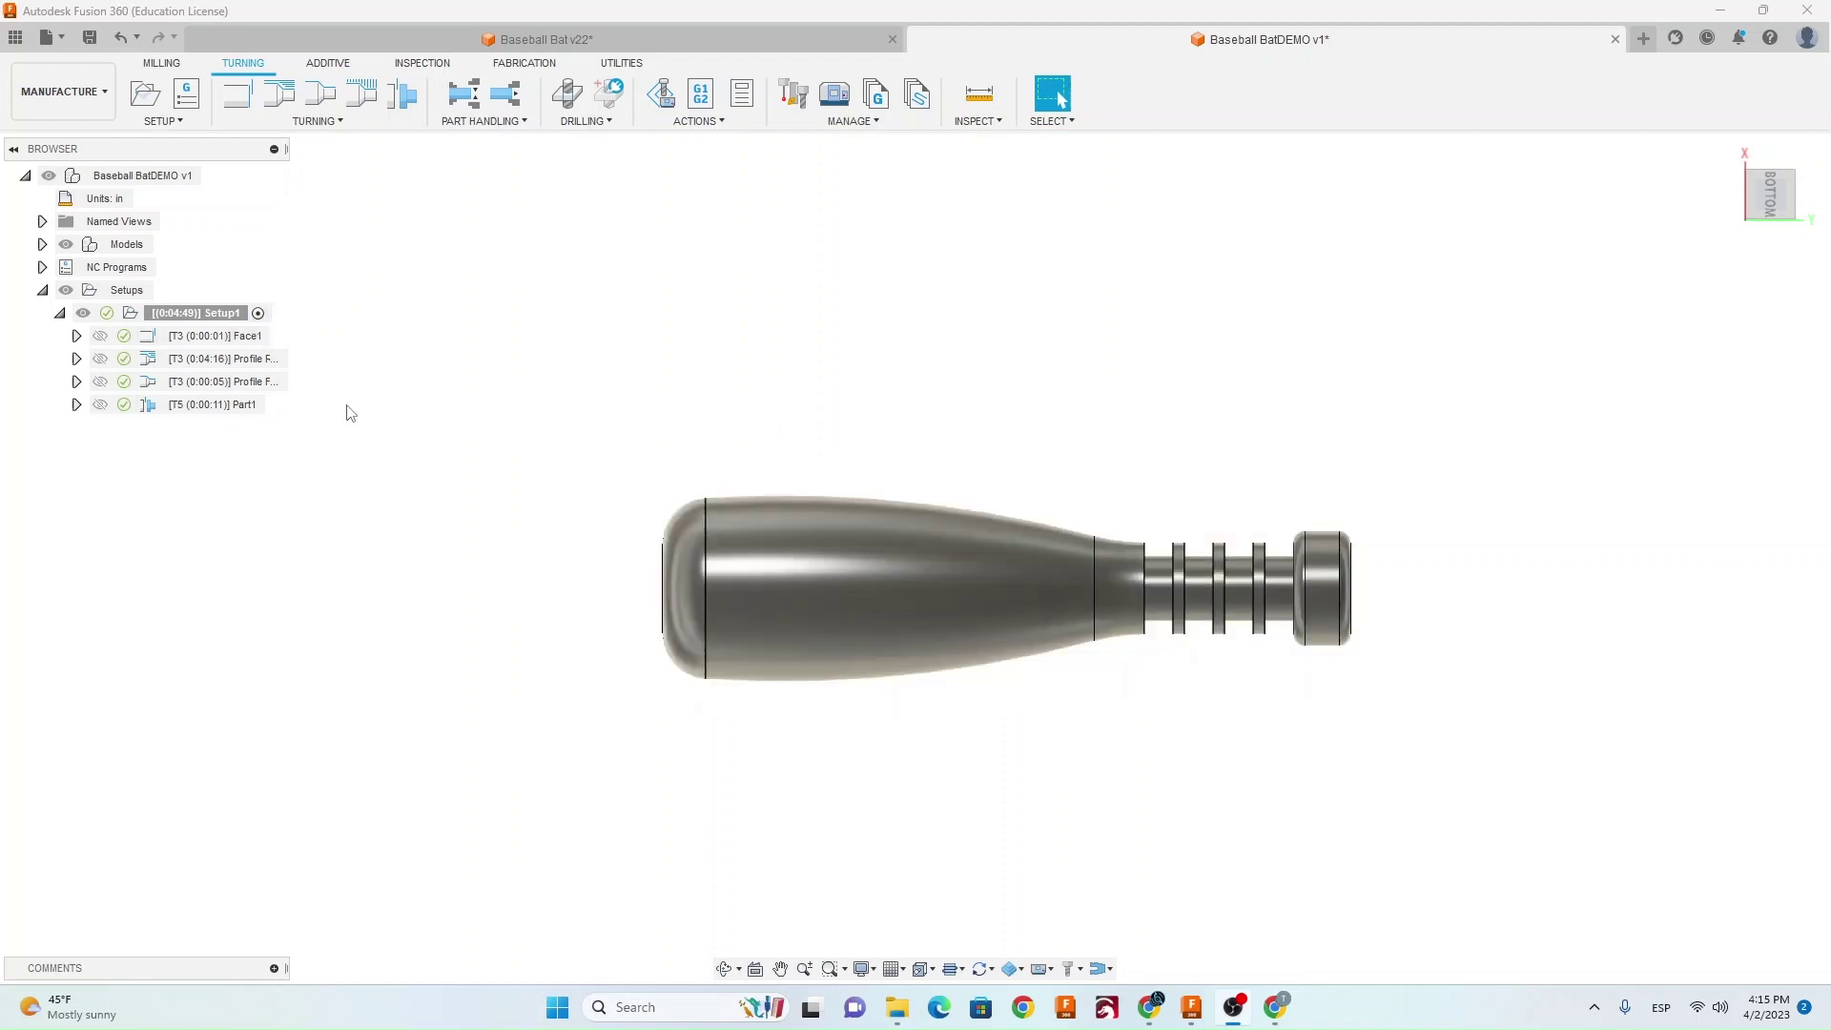
# Preview the Face1, profile roughing, profile finishing and Part1 toolpaths in turn, then clear the preview.
pyautogui.click(265, 338)
pyautogui.click(272, 360)
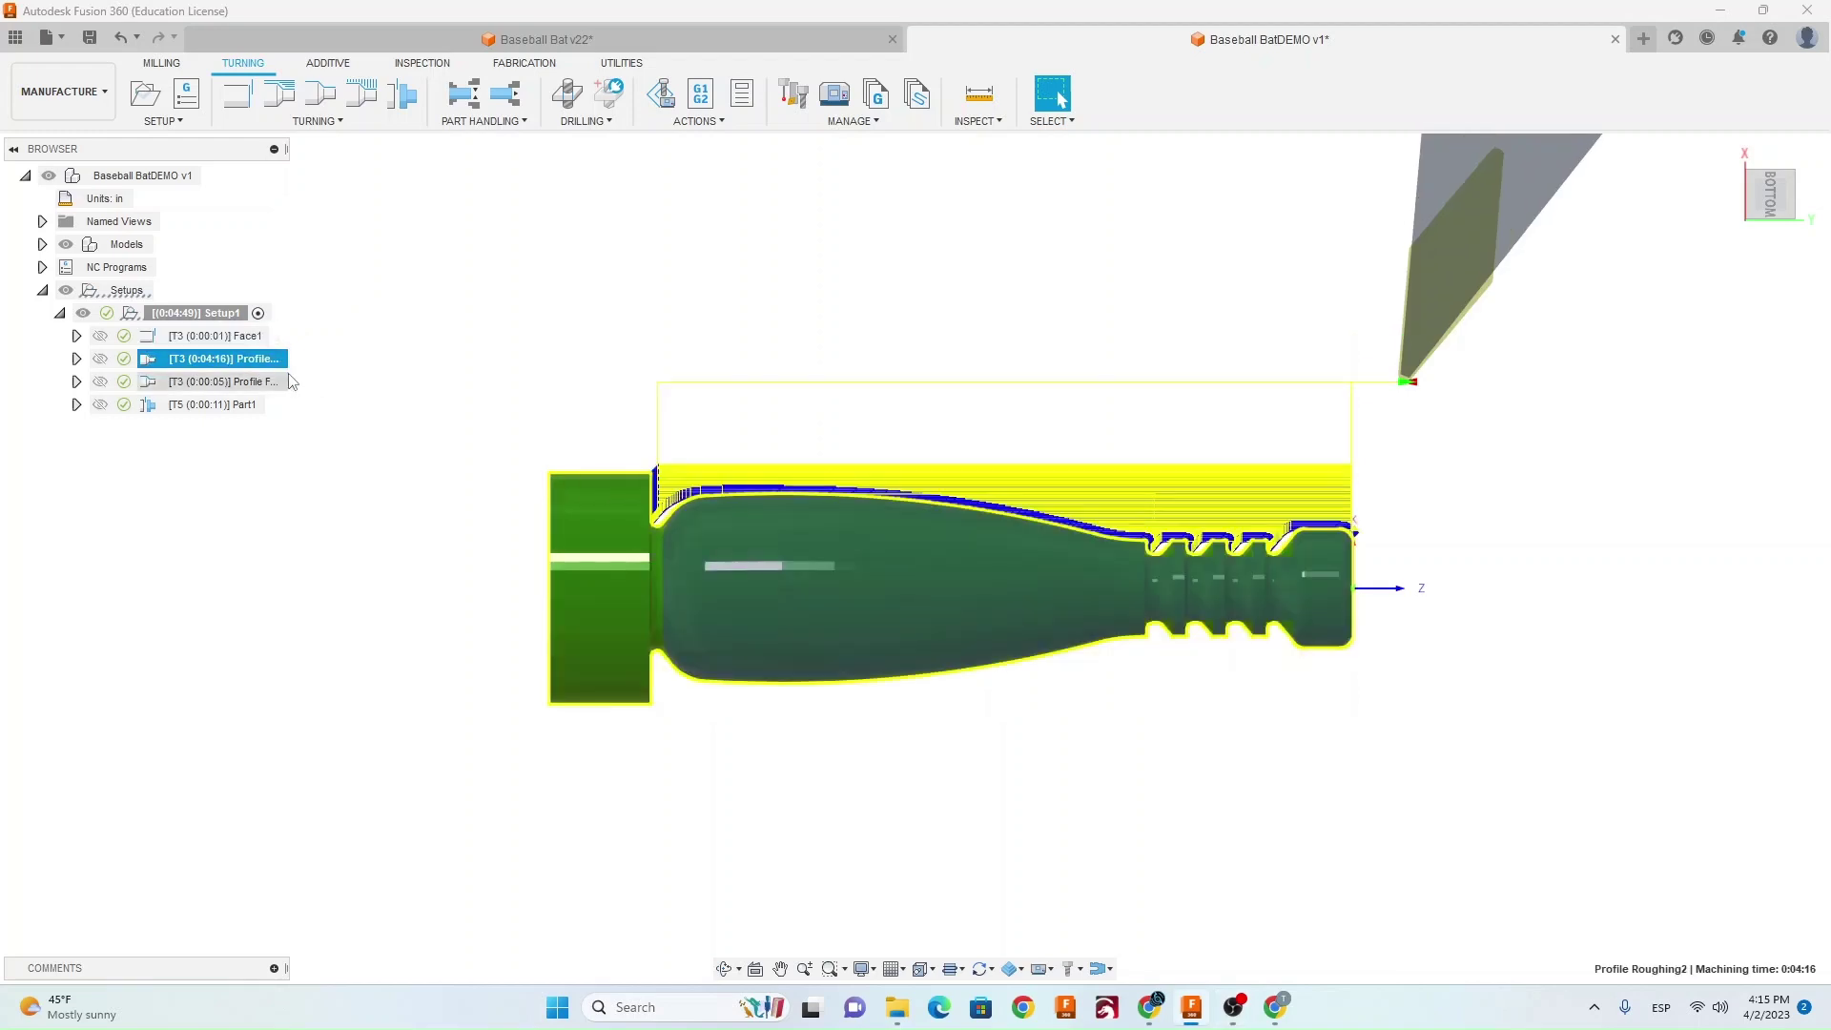
pyautogui.click(282, 384)
pyautogui.click(273, 405)
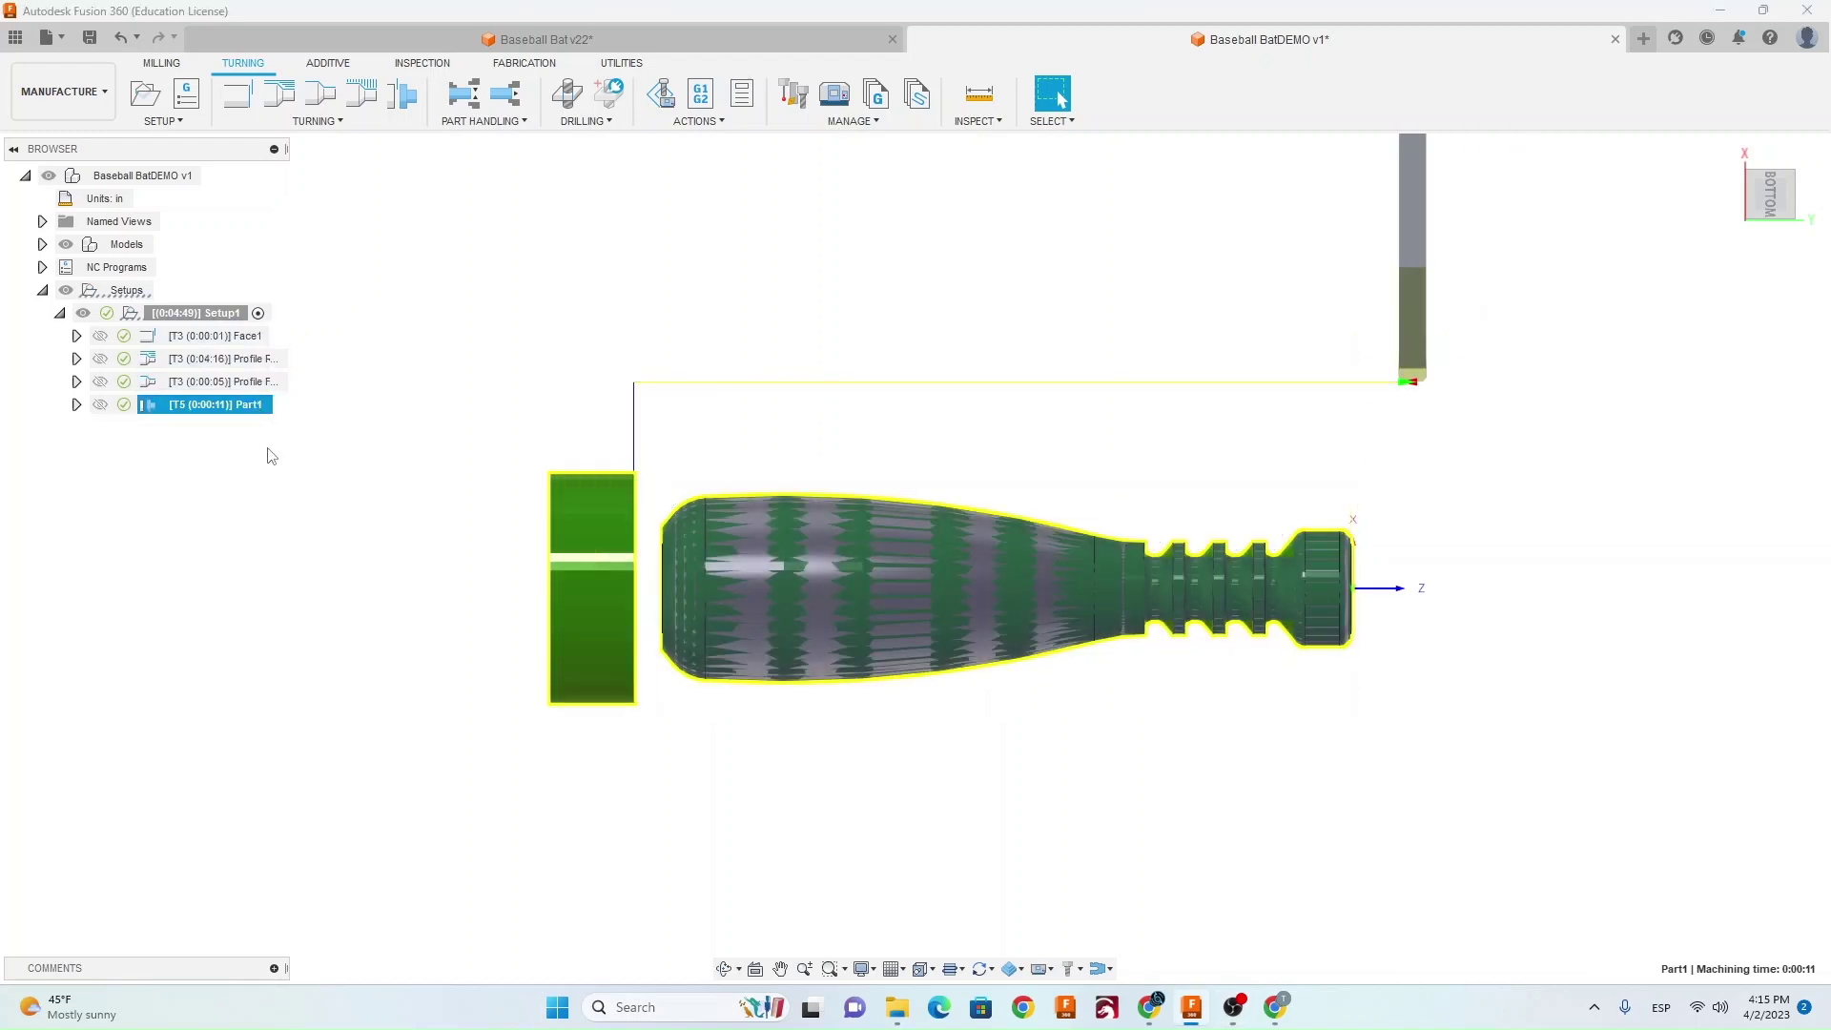
pyautogui.click(316, 519)
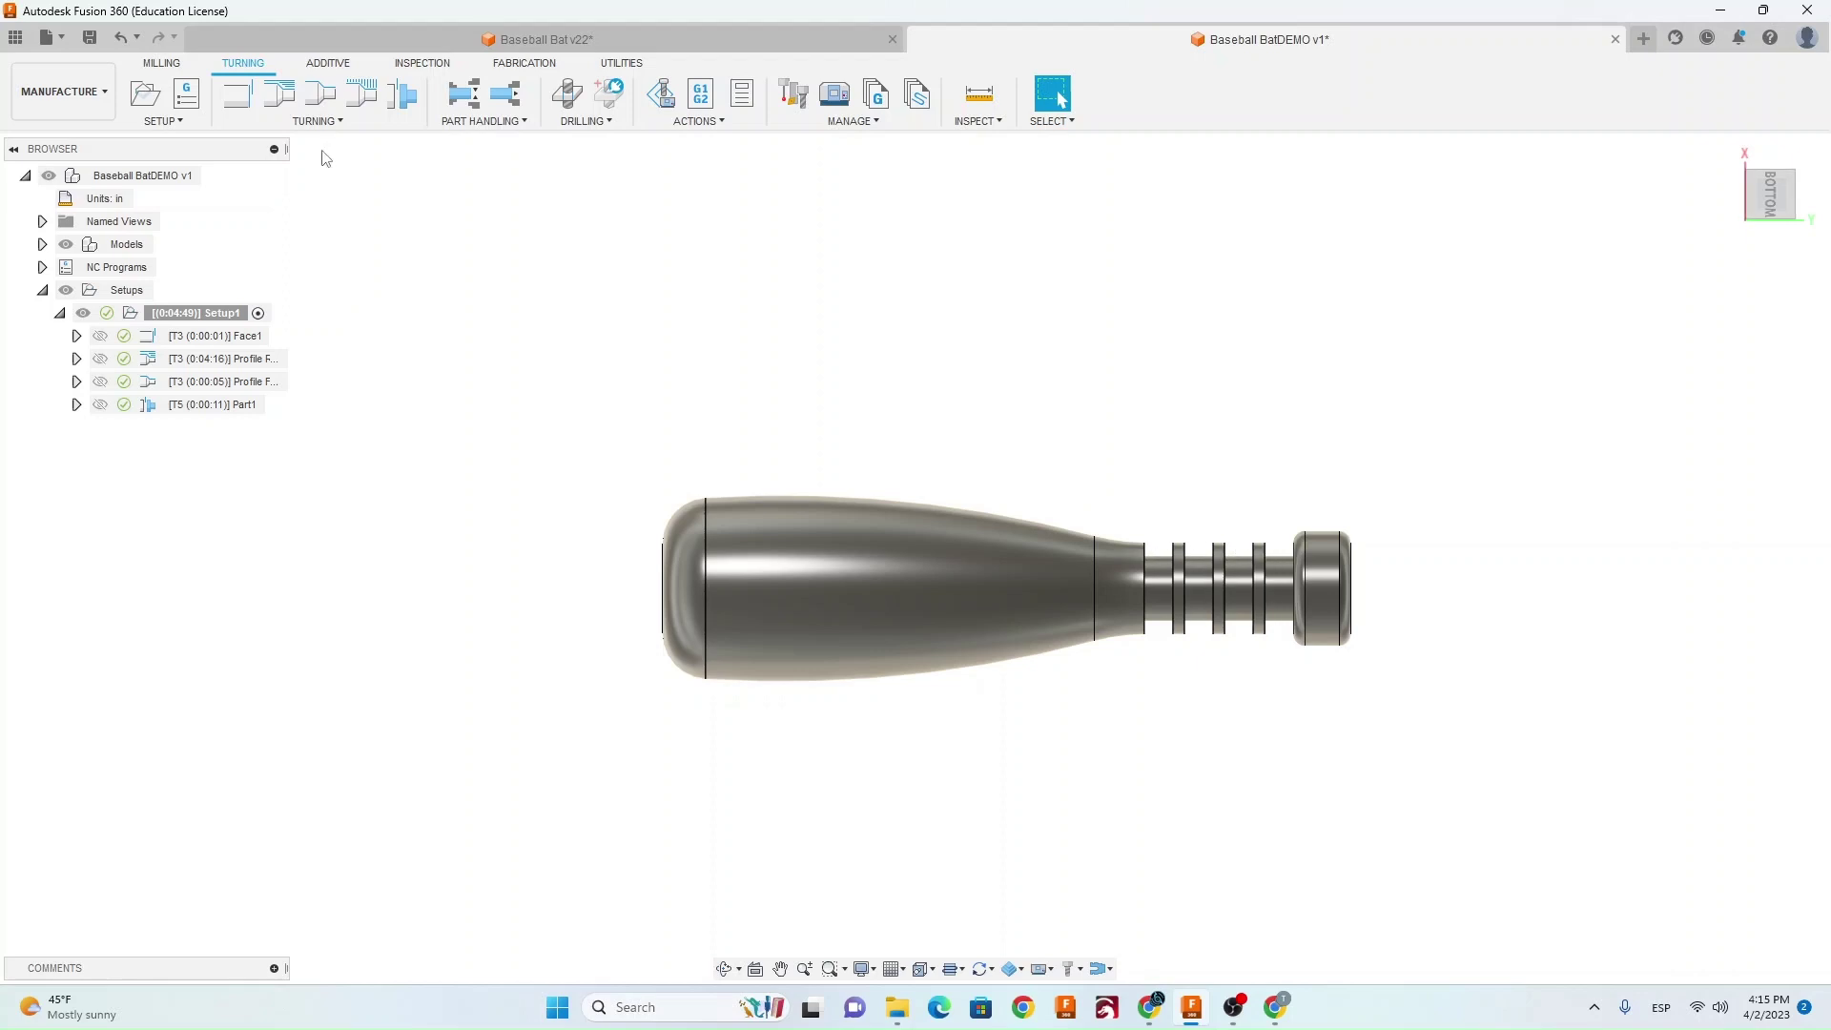
# Create a Single Groove operation using CIMTools' 5 - Turning grooving tool, with 0.002 in lead-in/lead-out feeds.
pyautogui.click(327, 122)
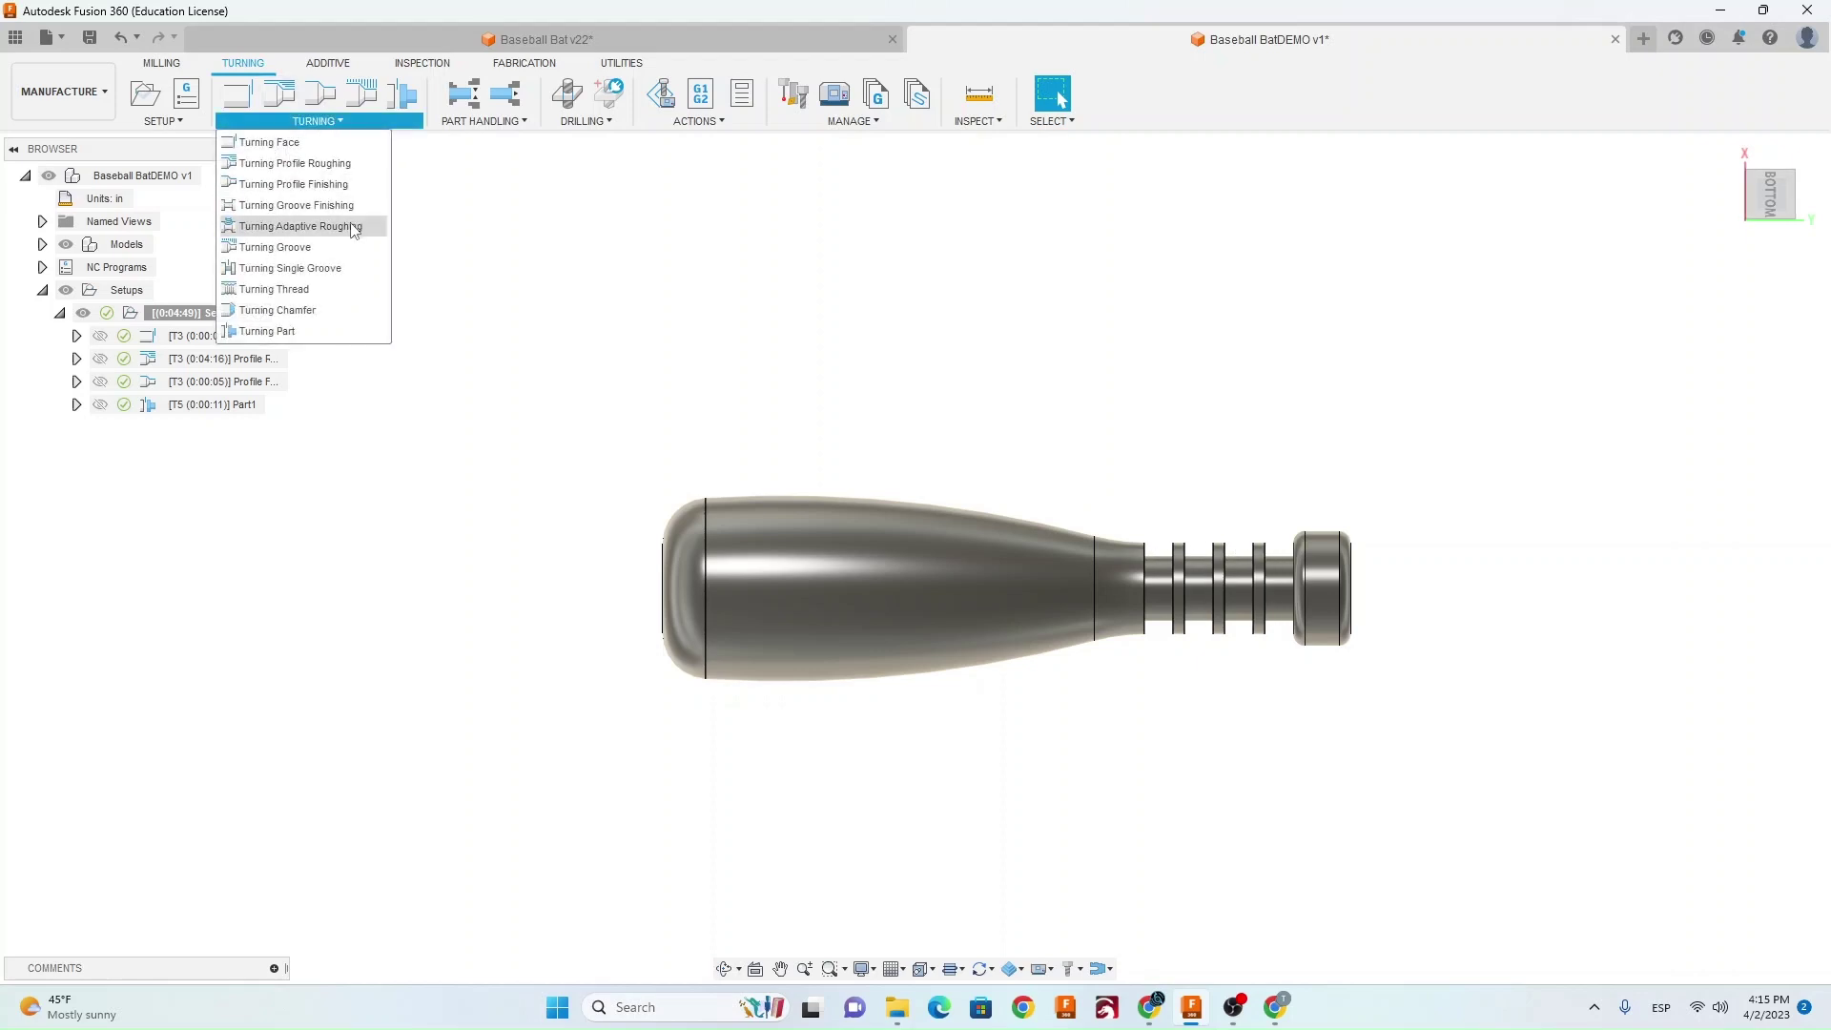
pyautogui.click(332, 283)
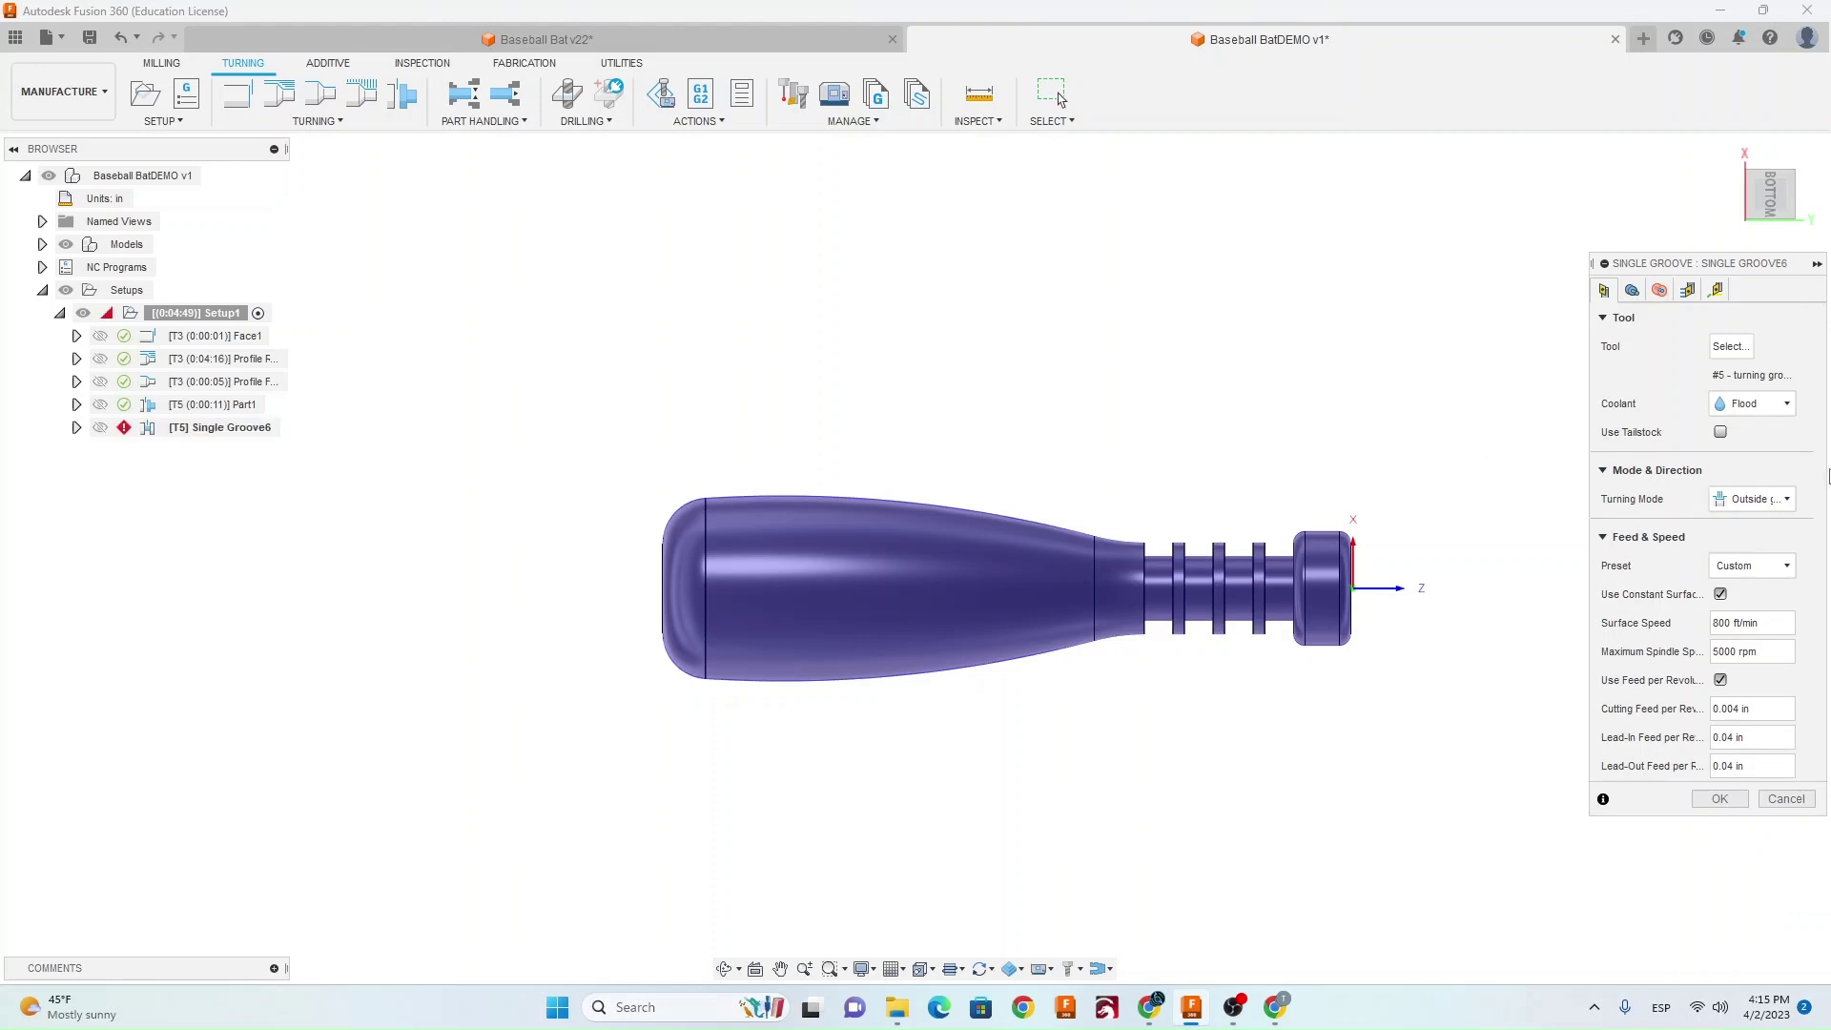
pyautogui.click(1730, 347)
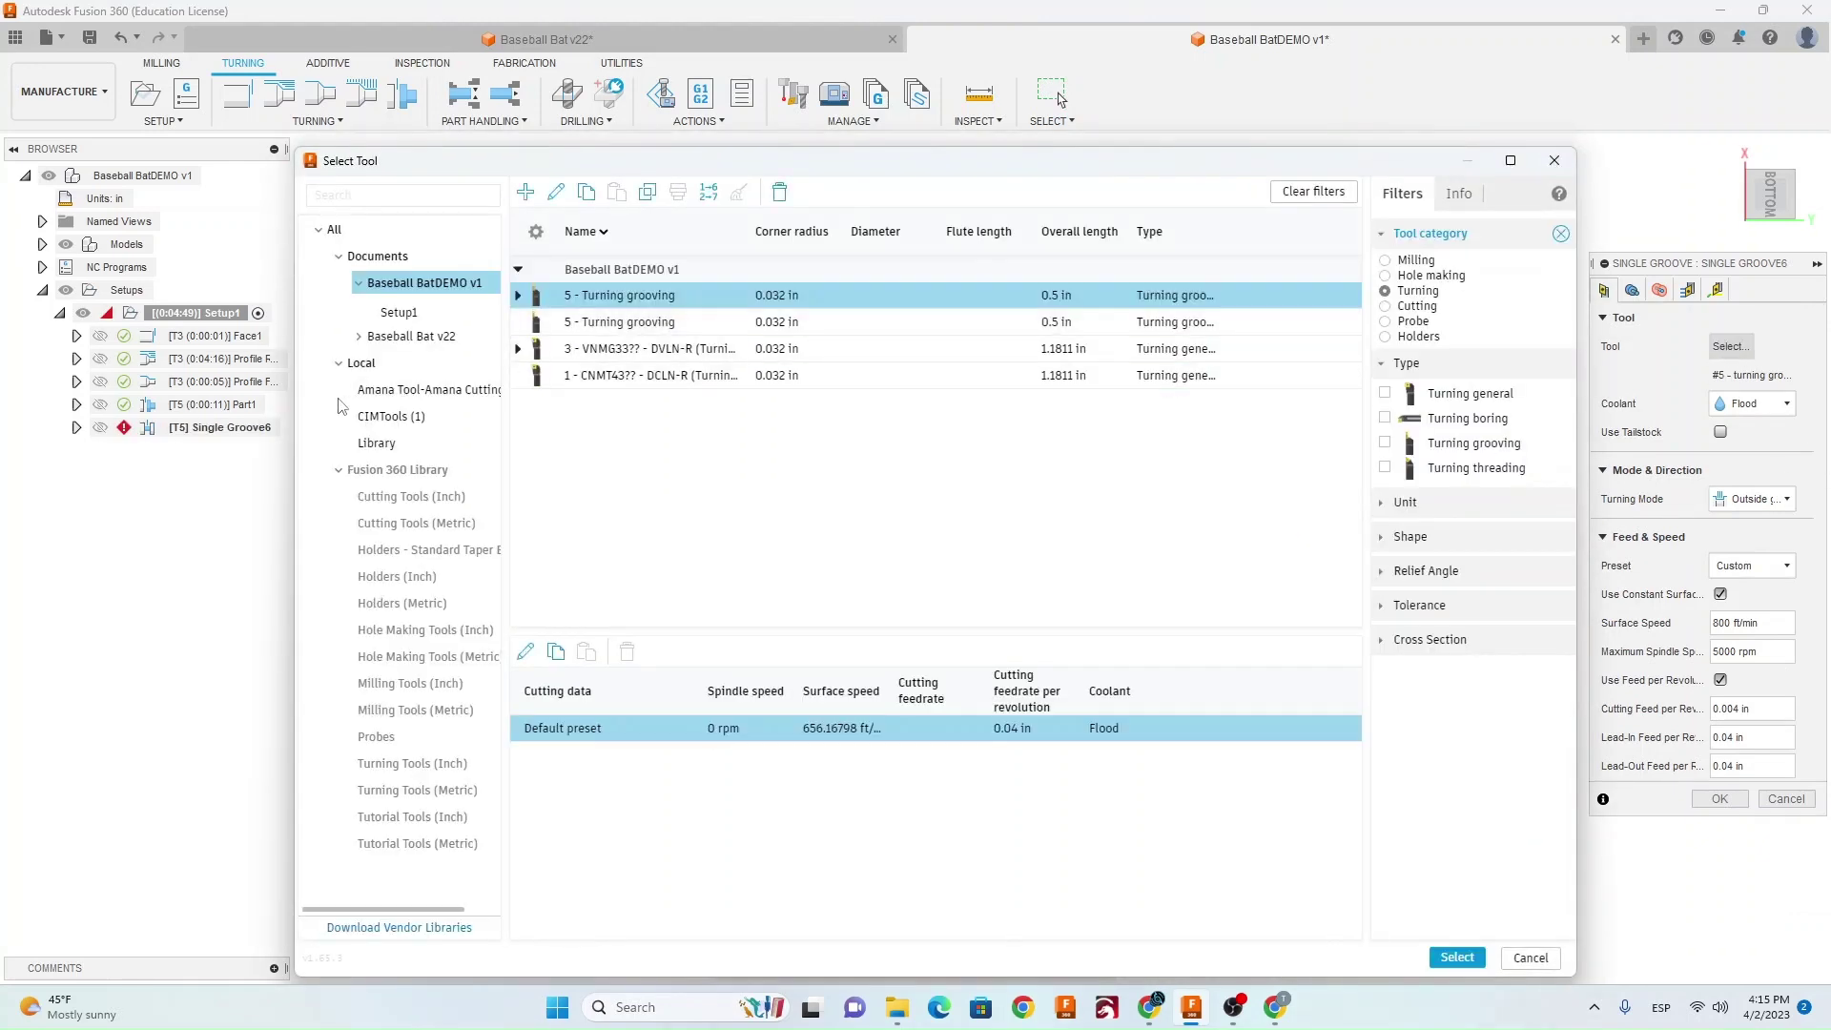
pyautogui.click(391, 418)
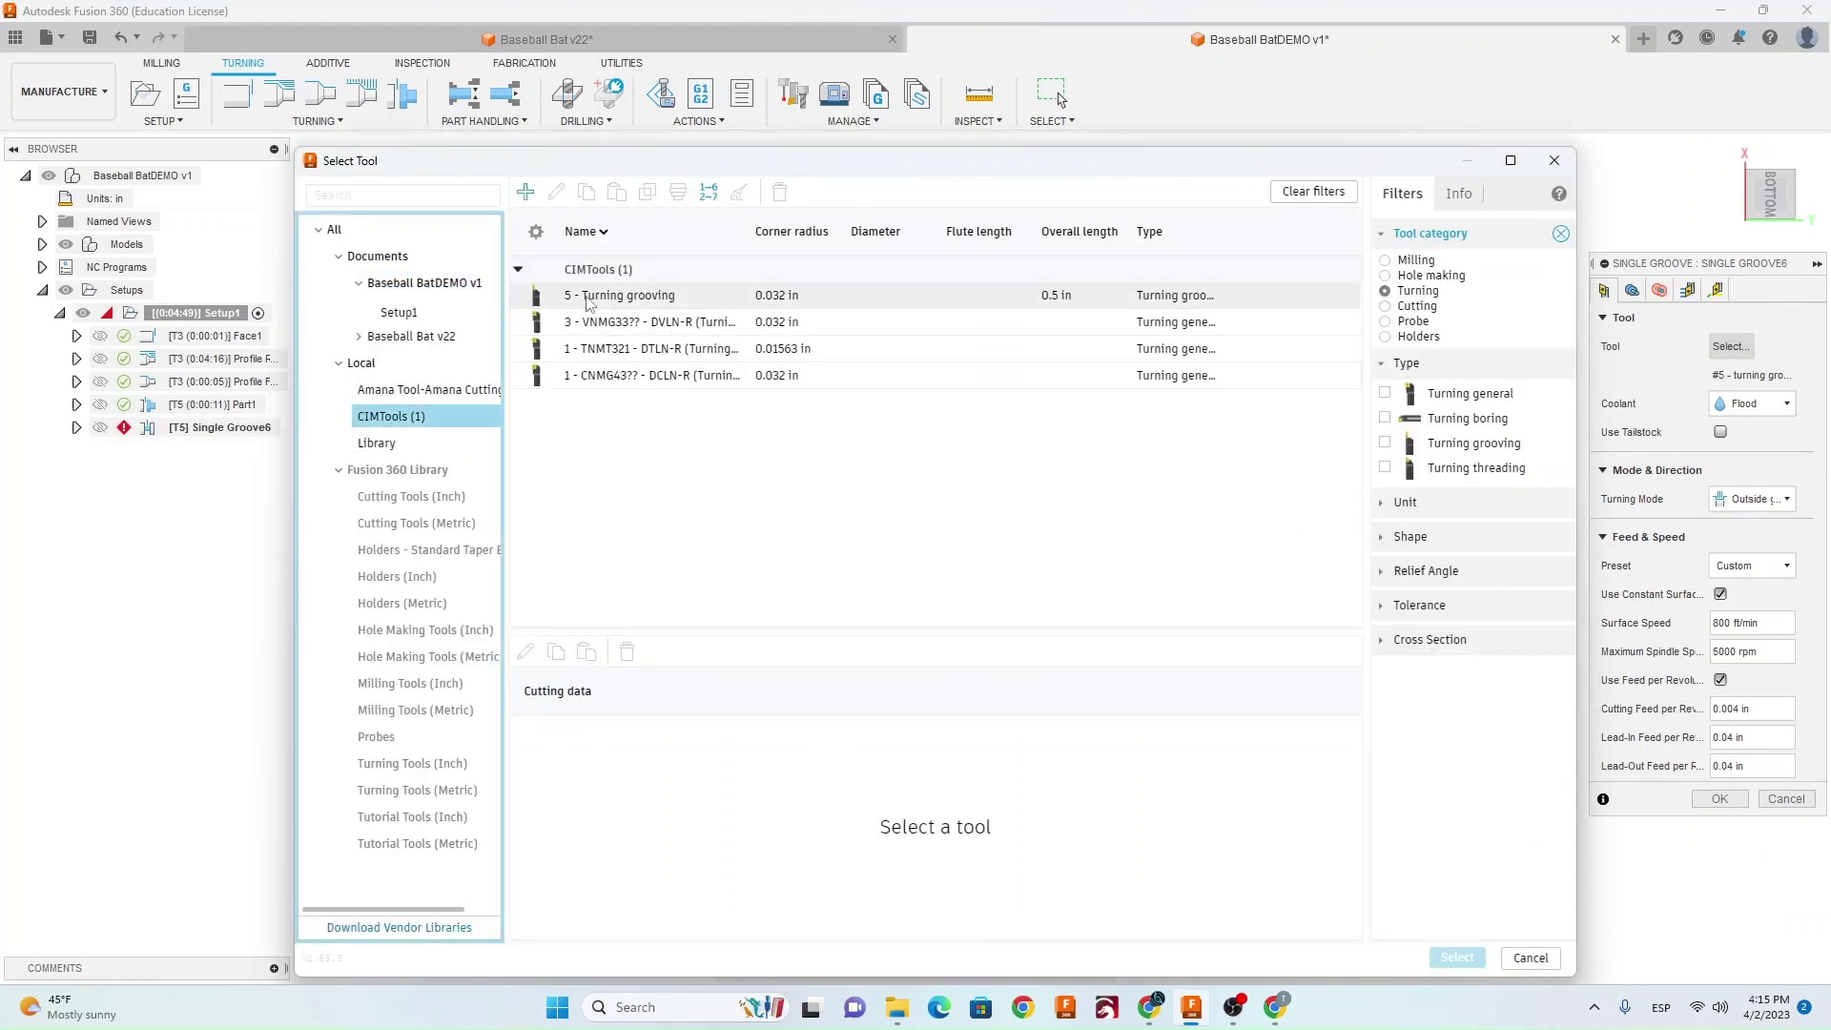
pyautogui.click(580, 298)
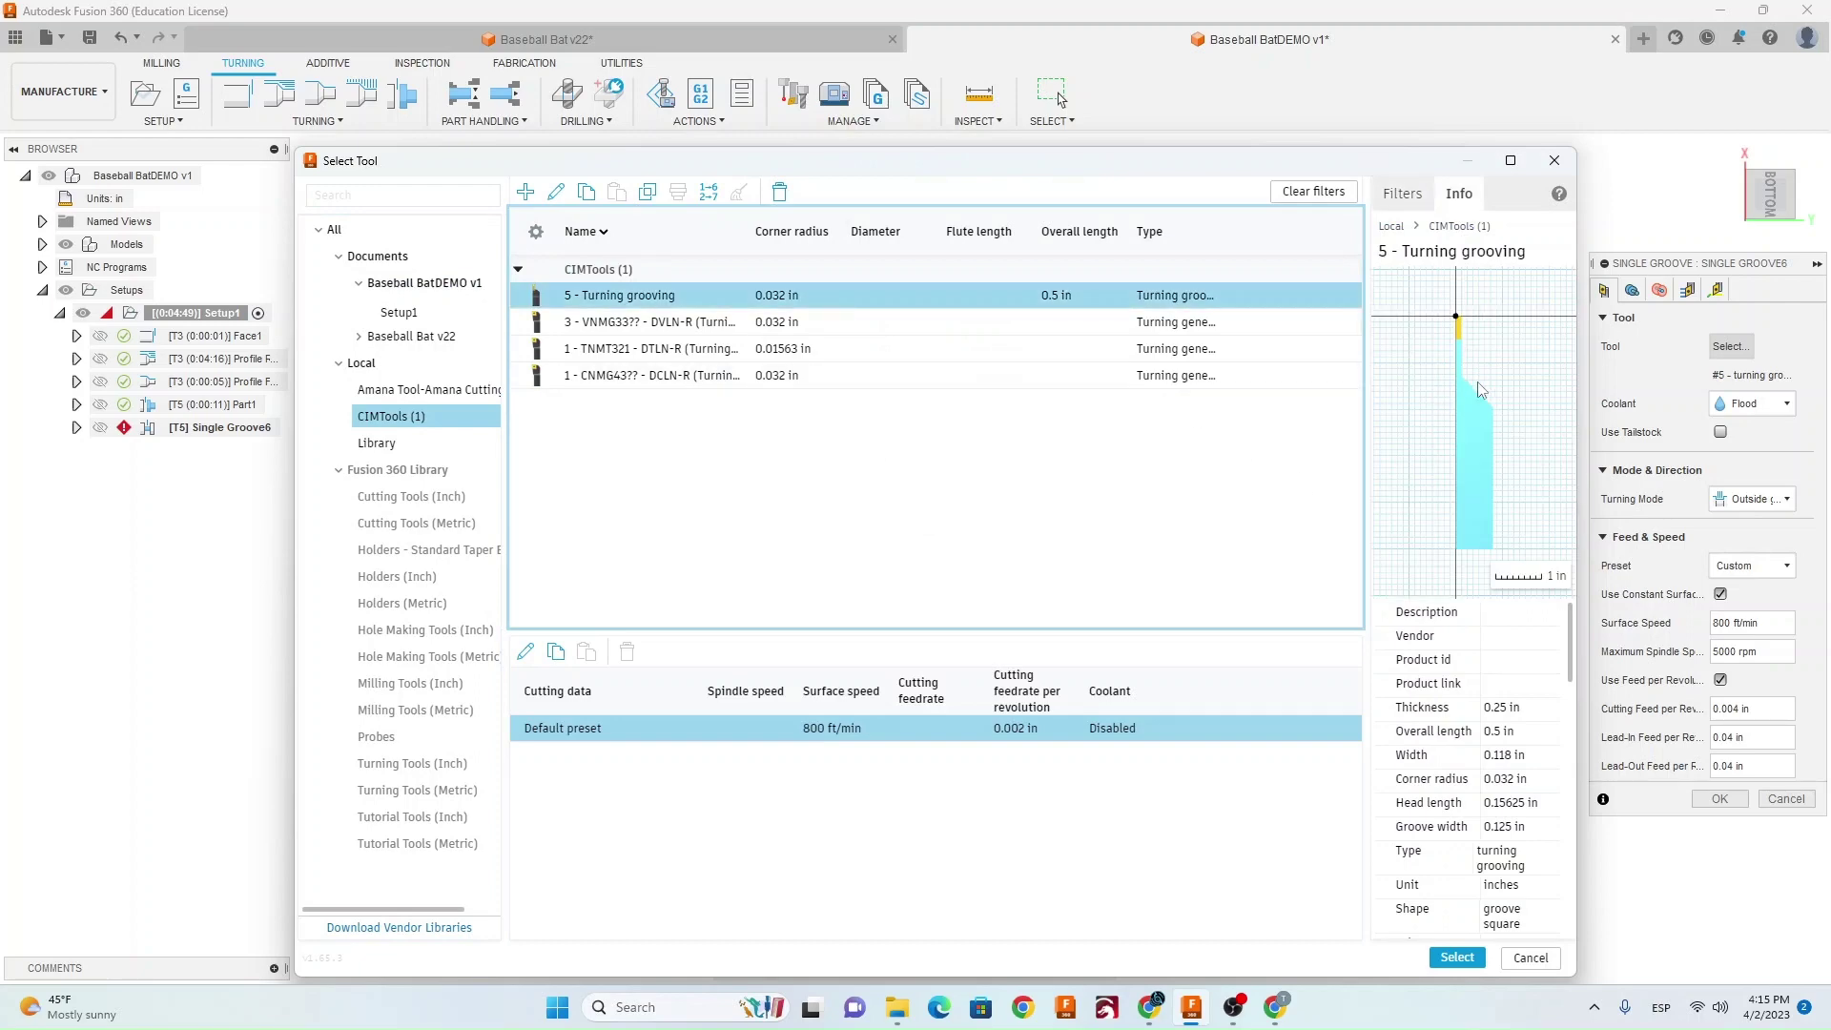
pyautogui.click(1447, 957)
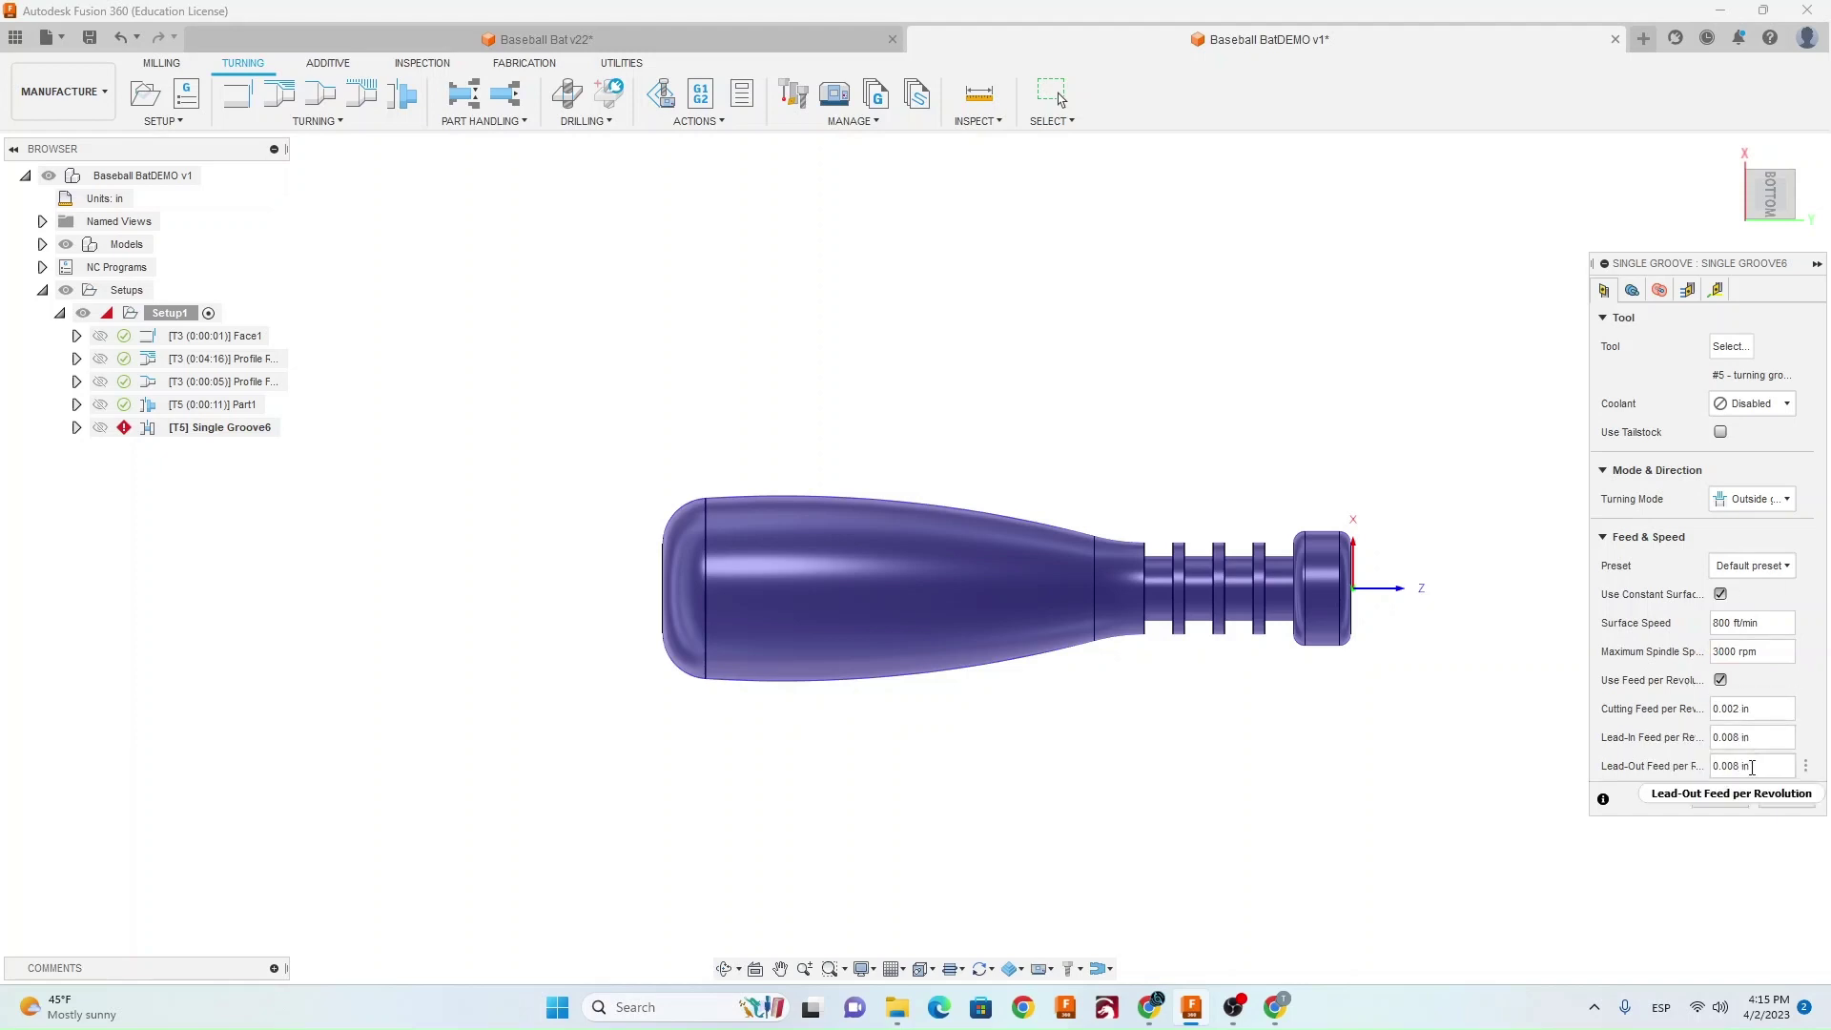
pyautogui.write('2')
pyautogui.moveTo(1735, 768); pyautogui.dragTo(1745, 768)
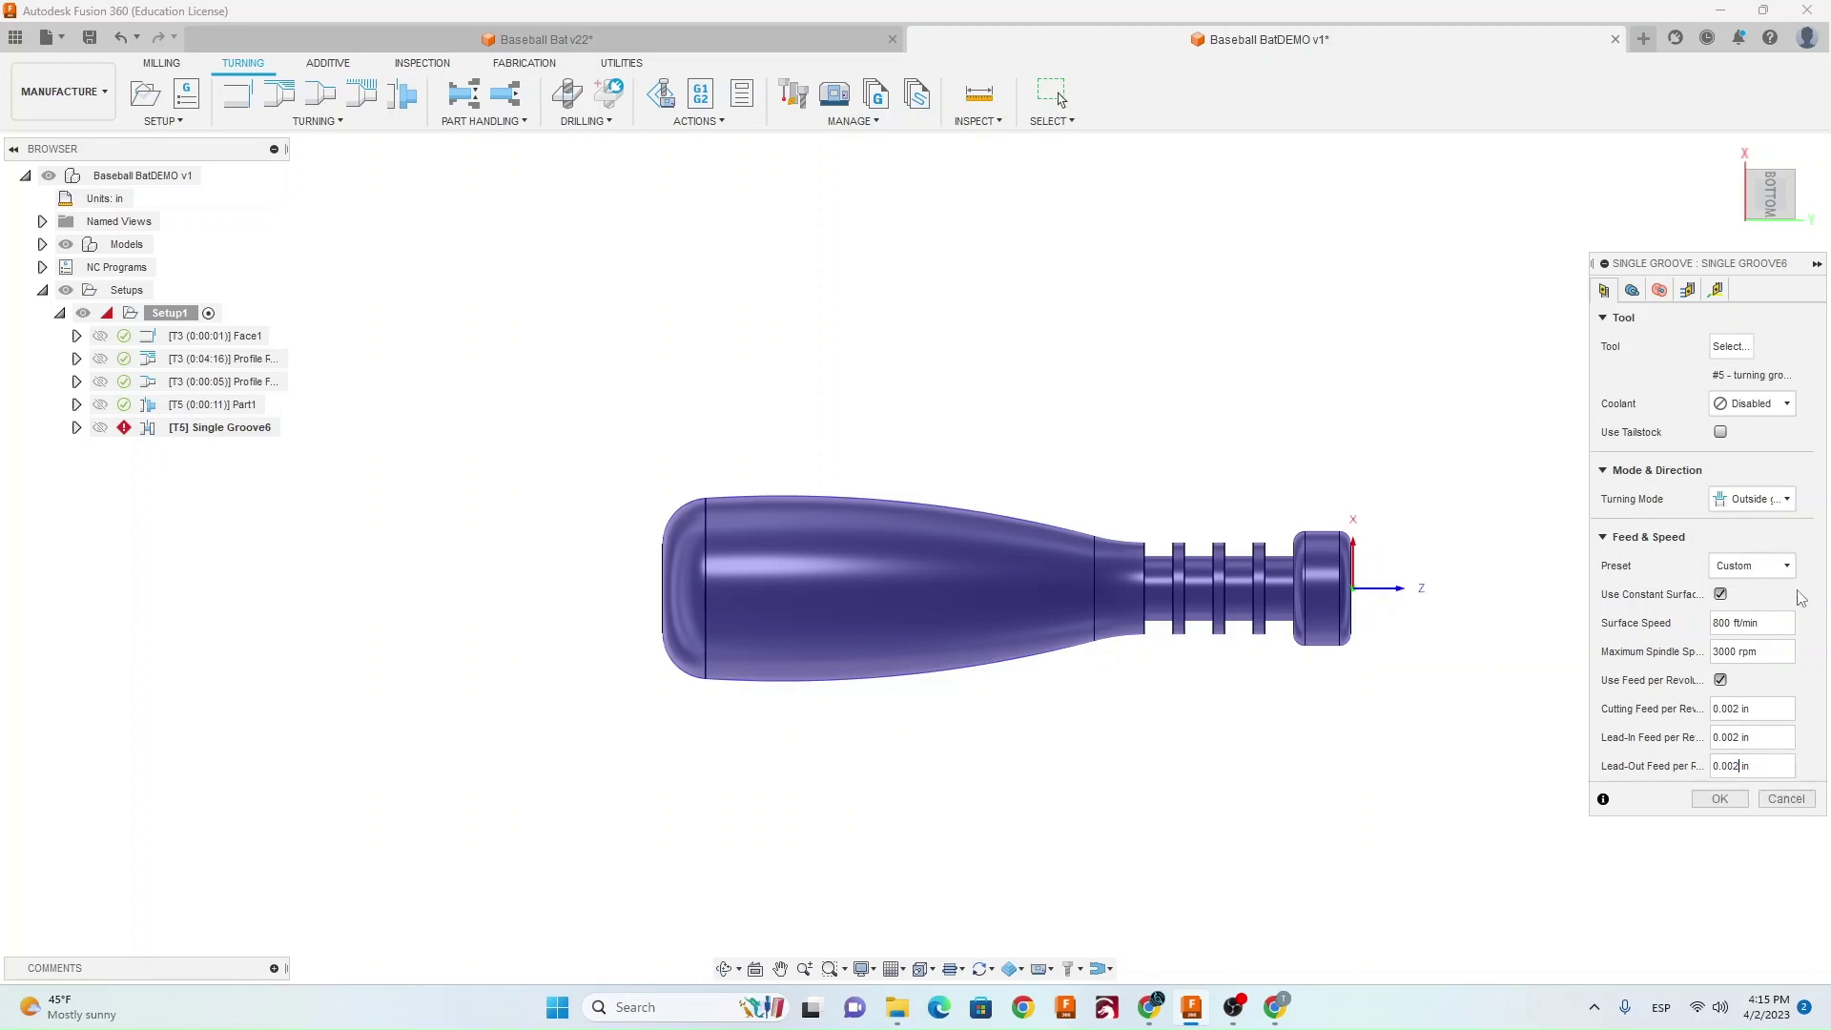
# Select the four handle groove edges and set Groove Side Alignment to Front.
pyautogui.click(1632, 291)
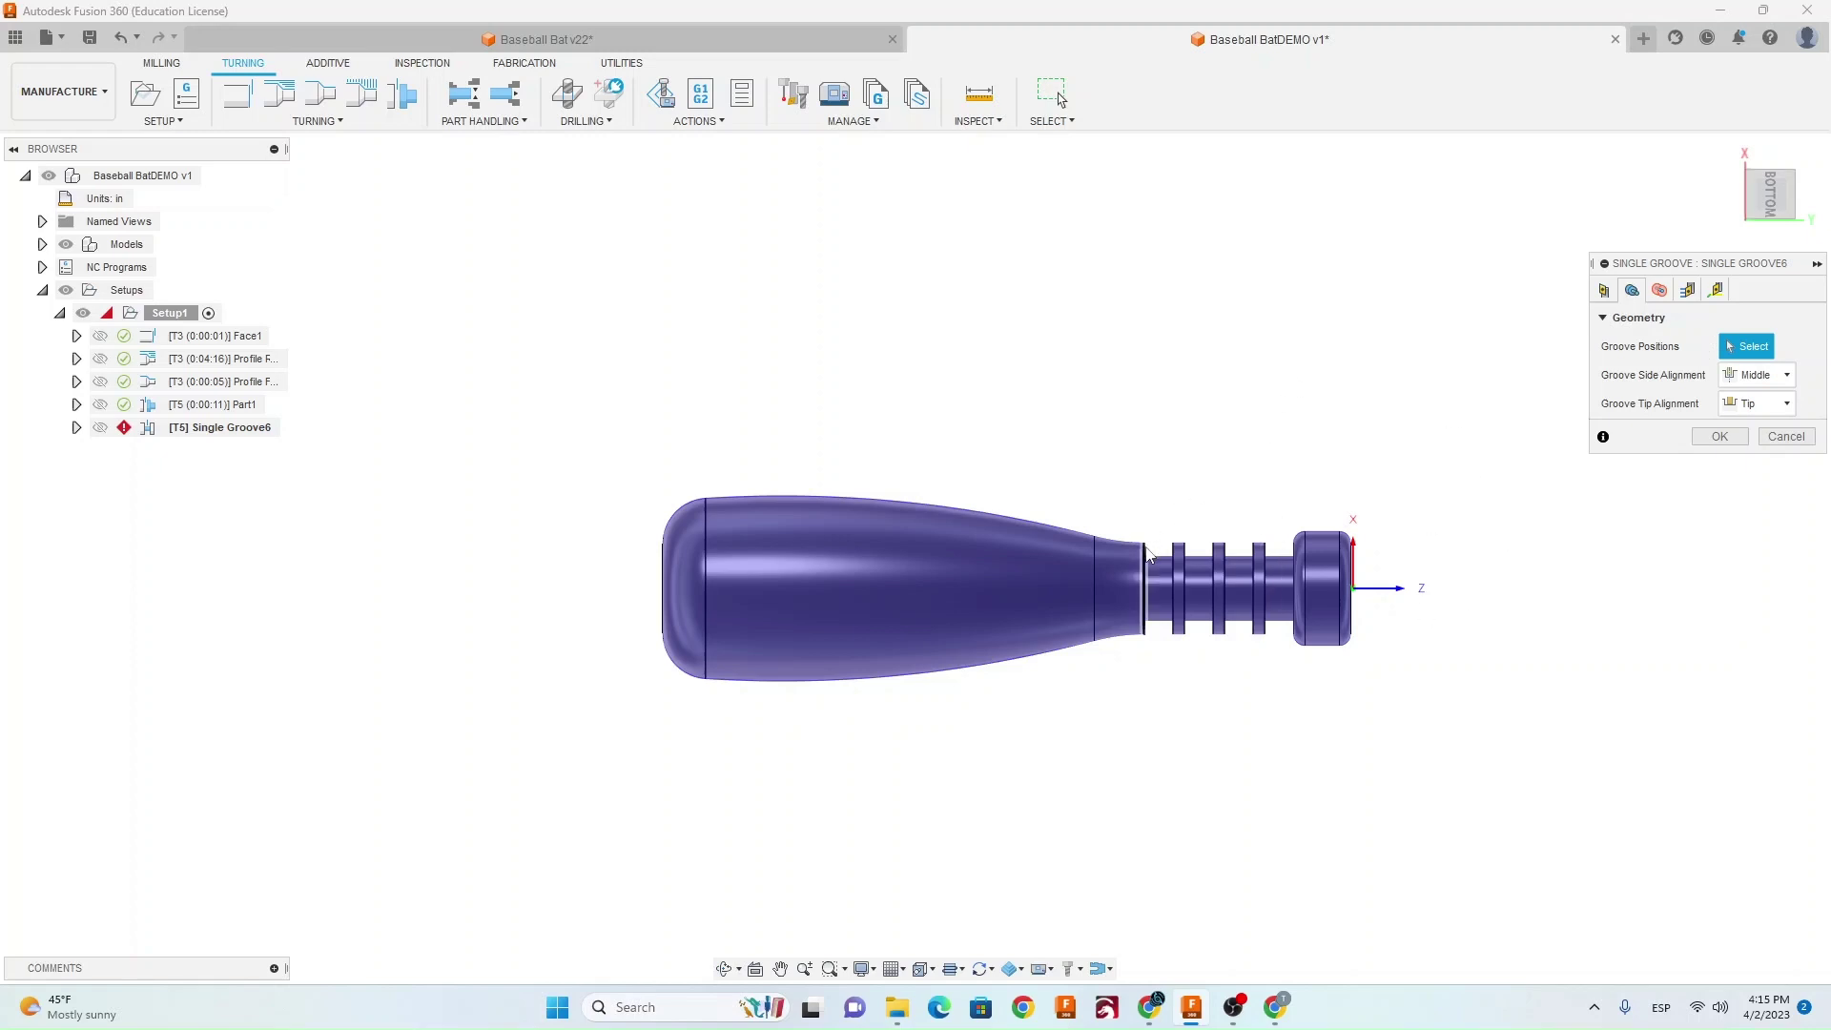
pyautogui.click(1146, 561)
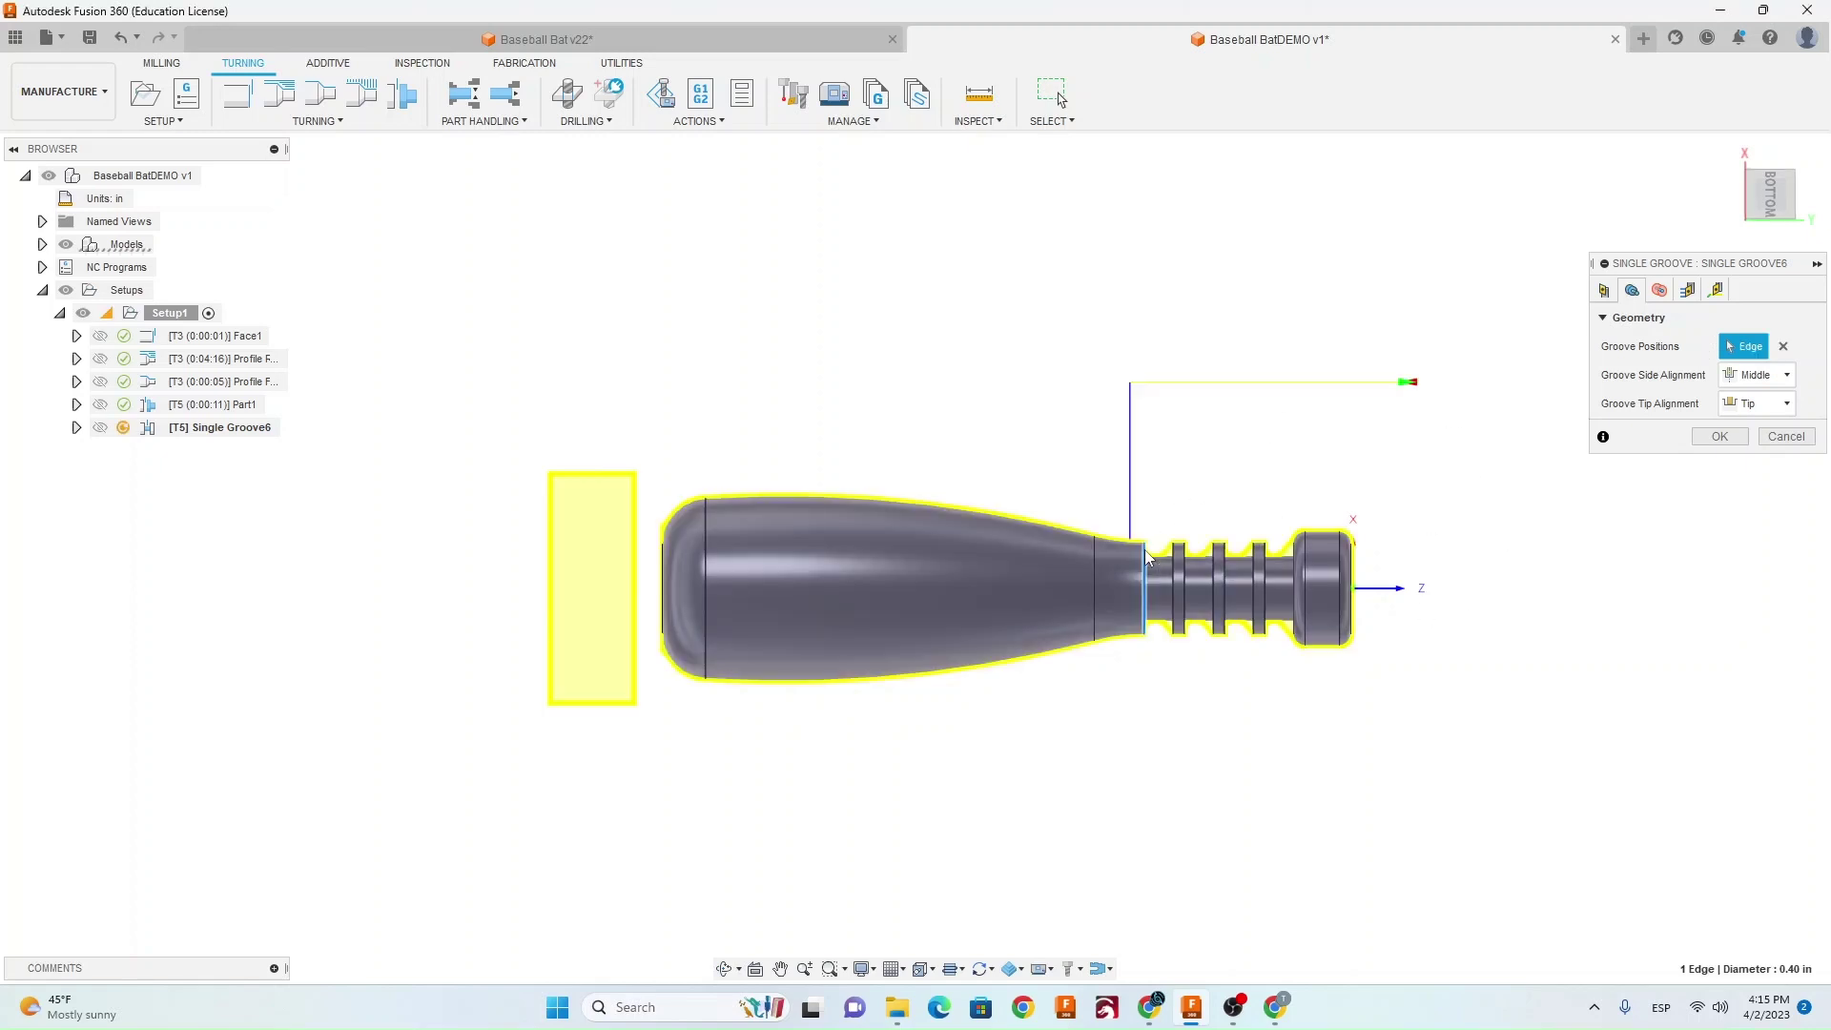
pyautogui.click(1184, 565)
pyautogui.click(1222, 563)
pyautogui.click(1261, 563)
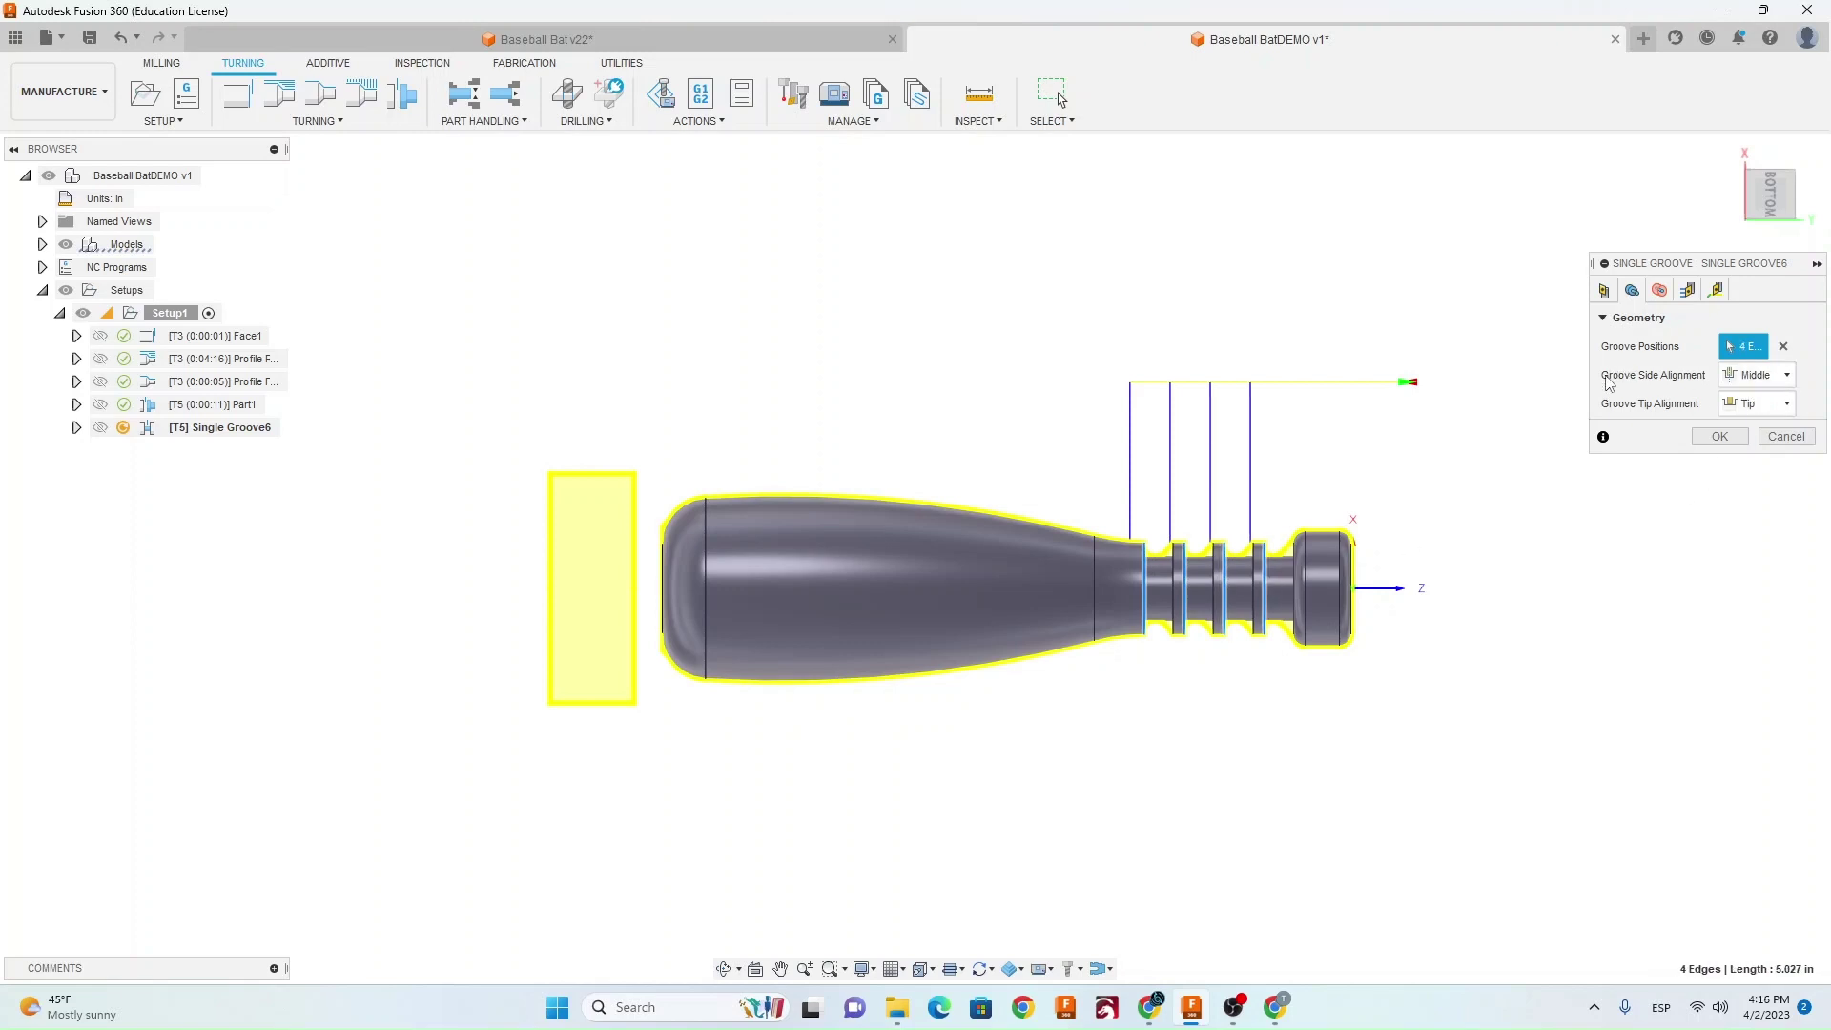
pyautogui.click(1757, 375)
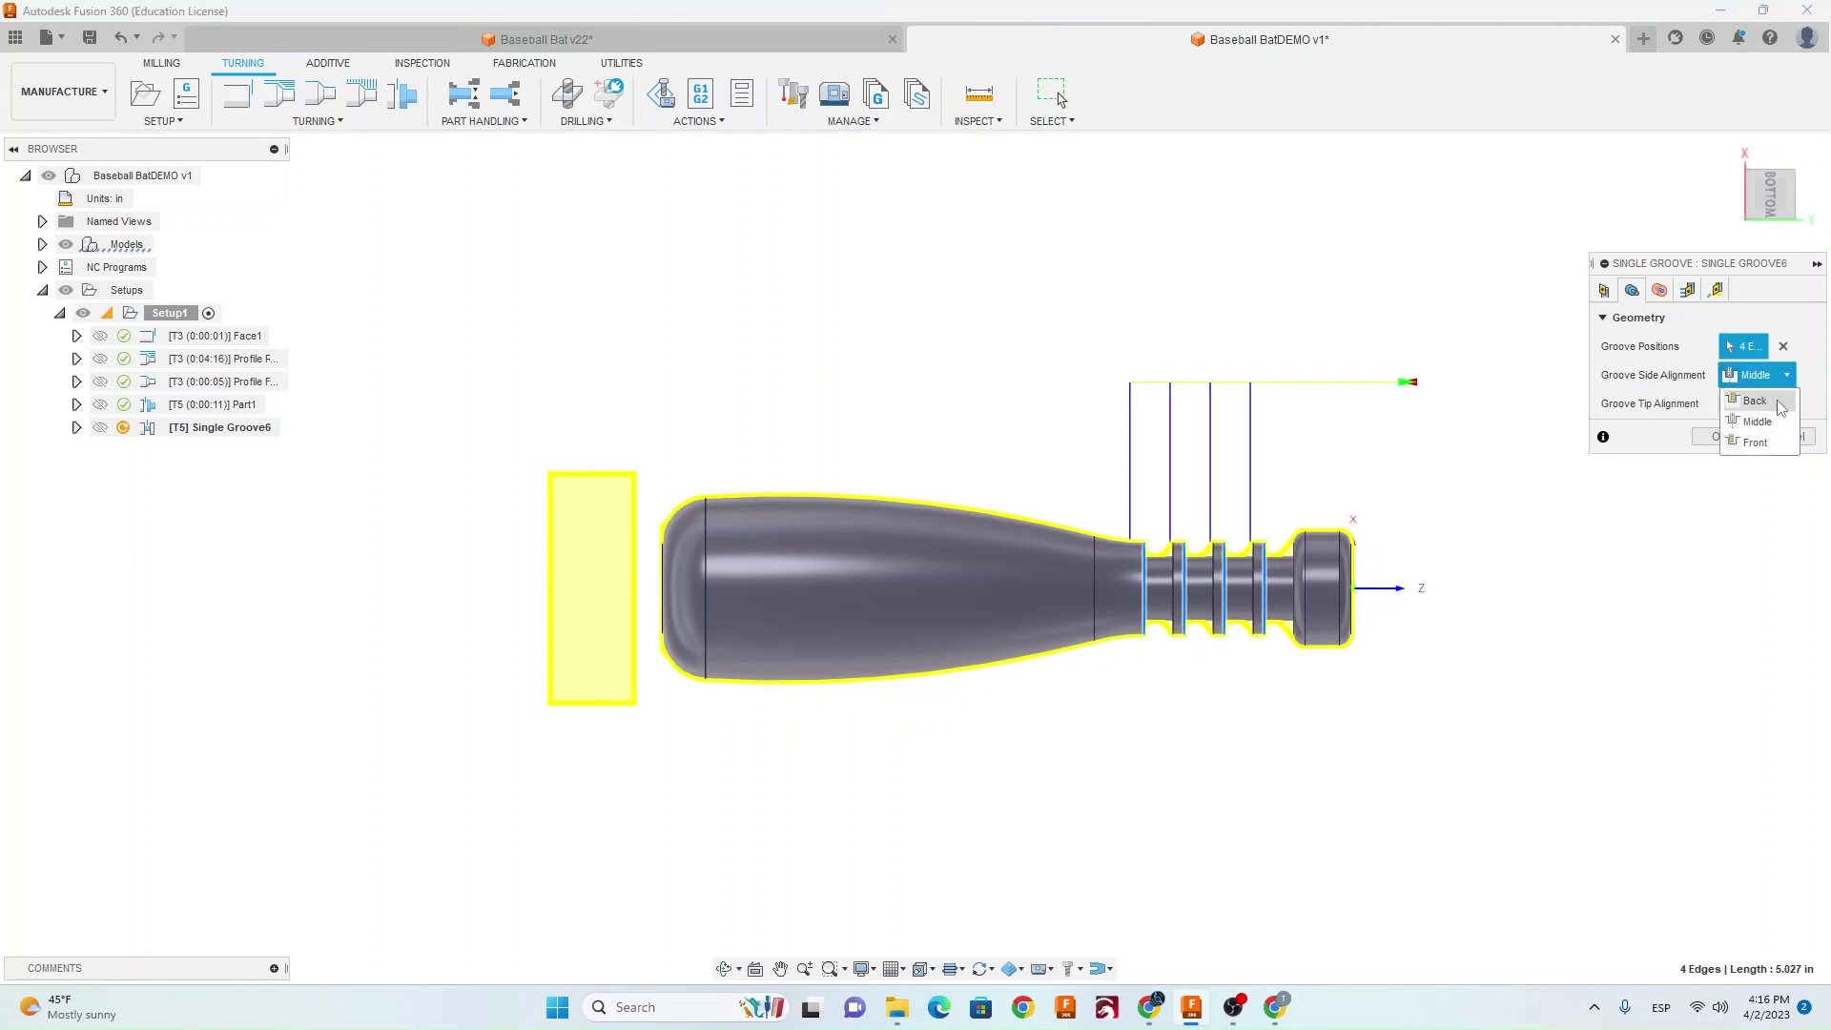
pyautogui.click(1760, 443)
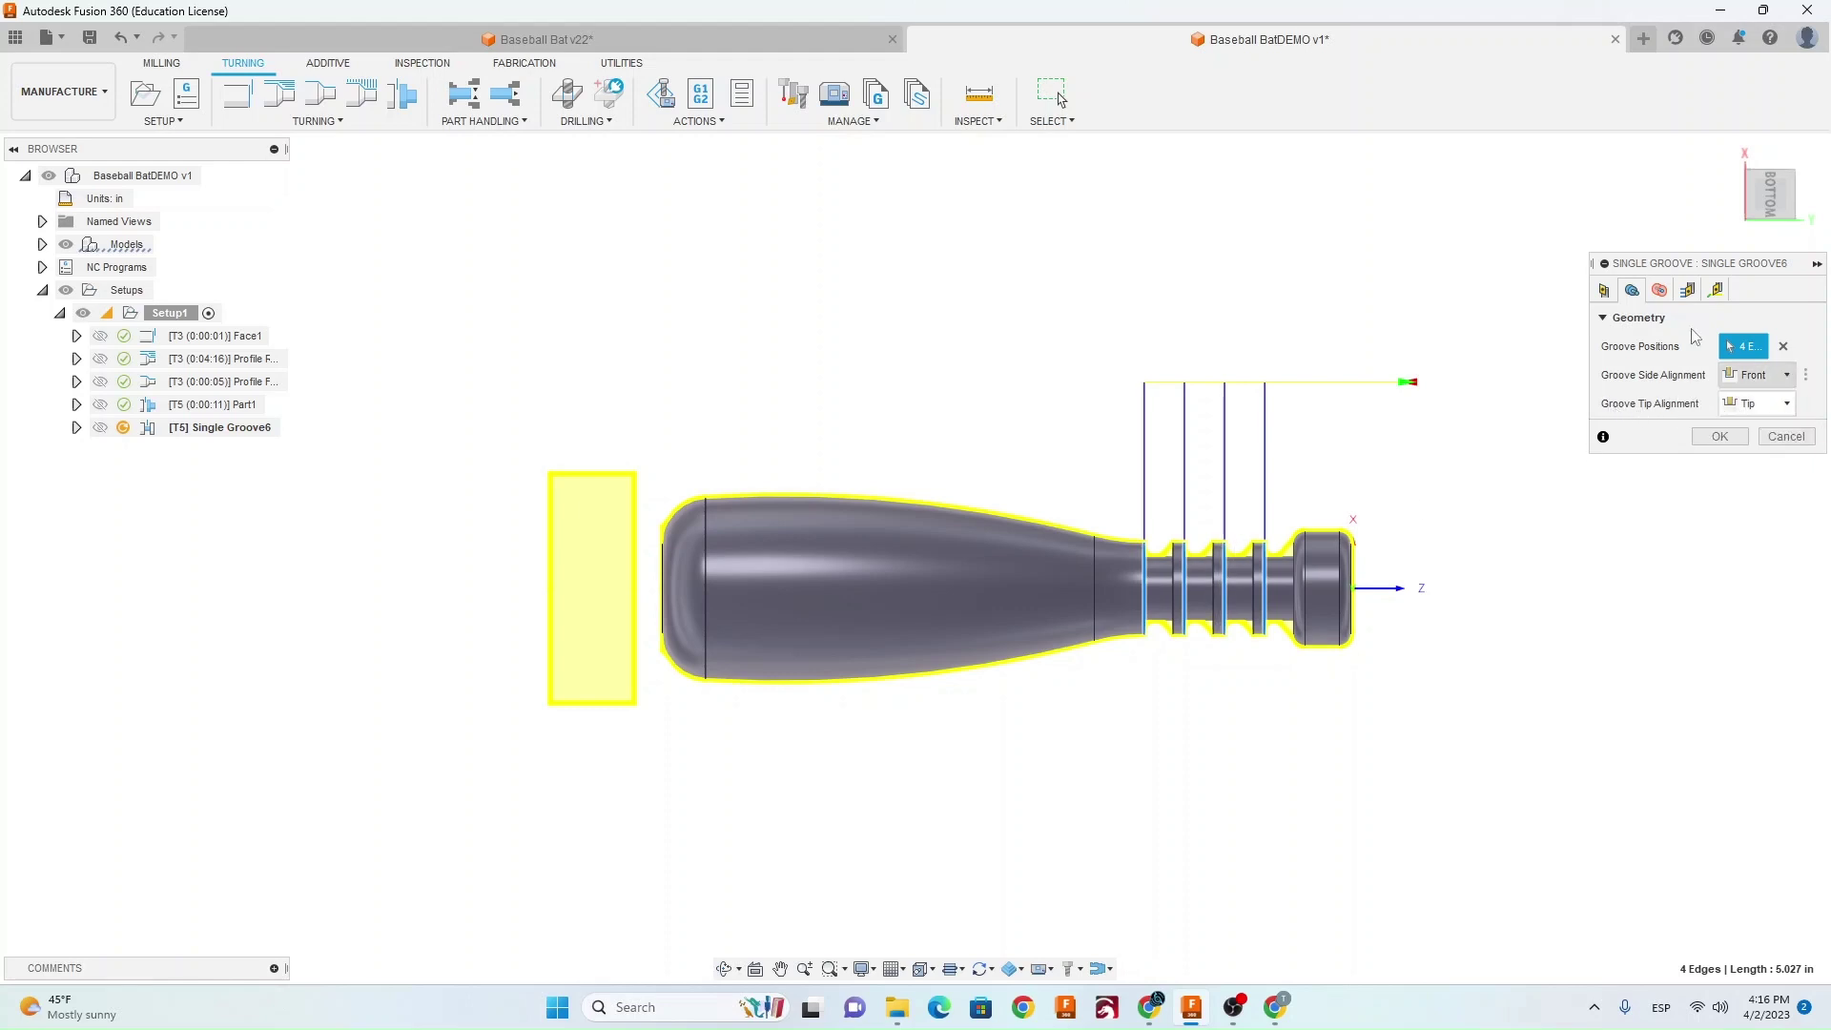
# Base the outer radius and retract on Model OD, with -0.05 in and 0.05 in offsets.
pyautogui.click(1660, 291)
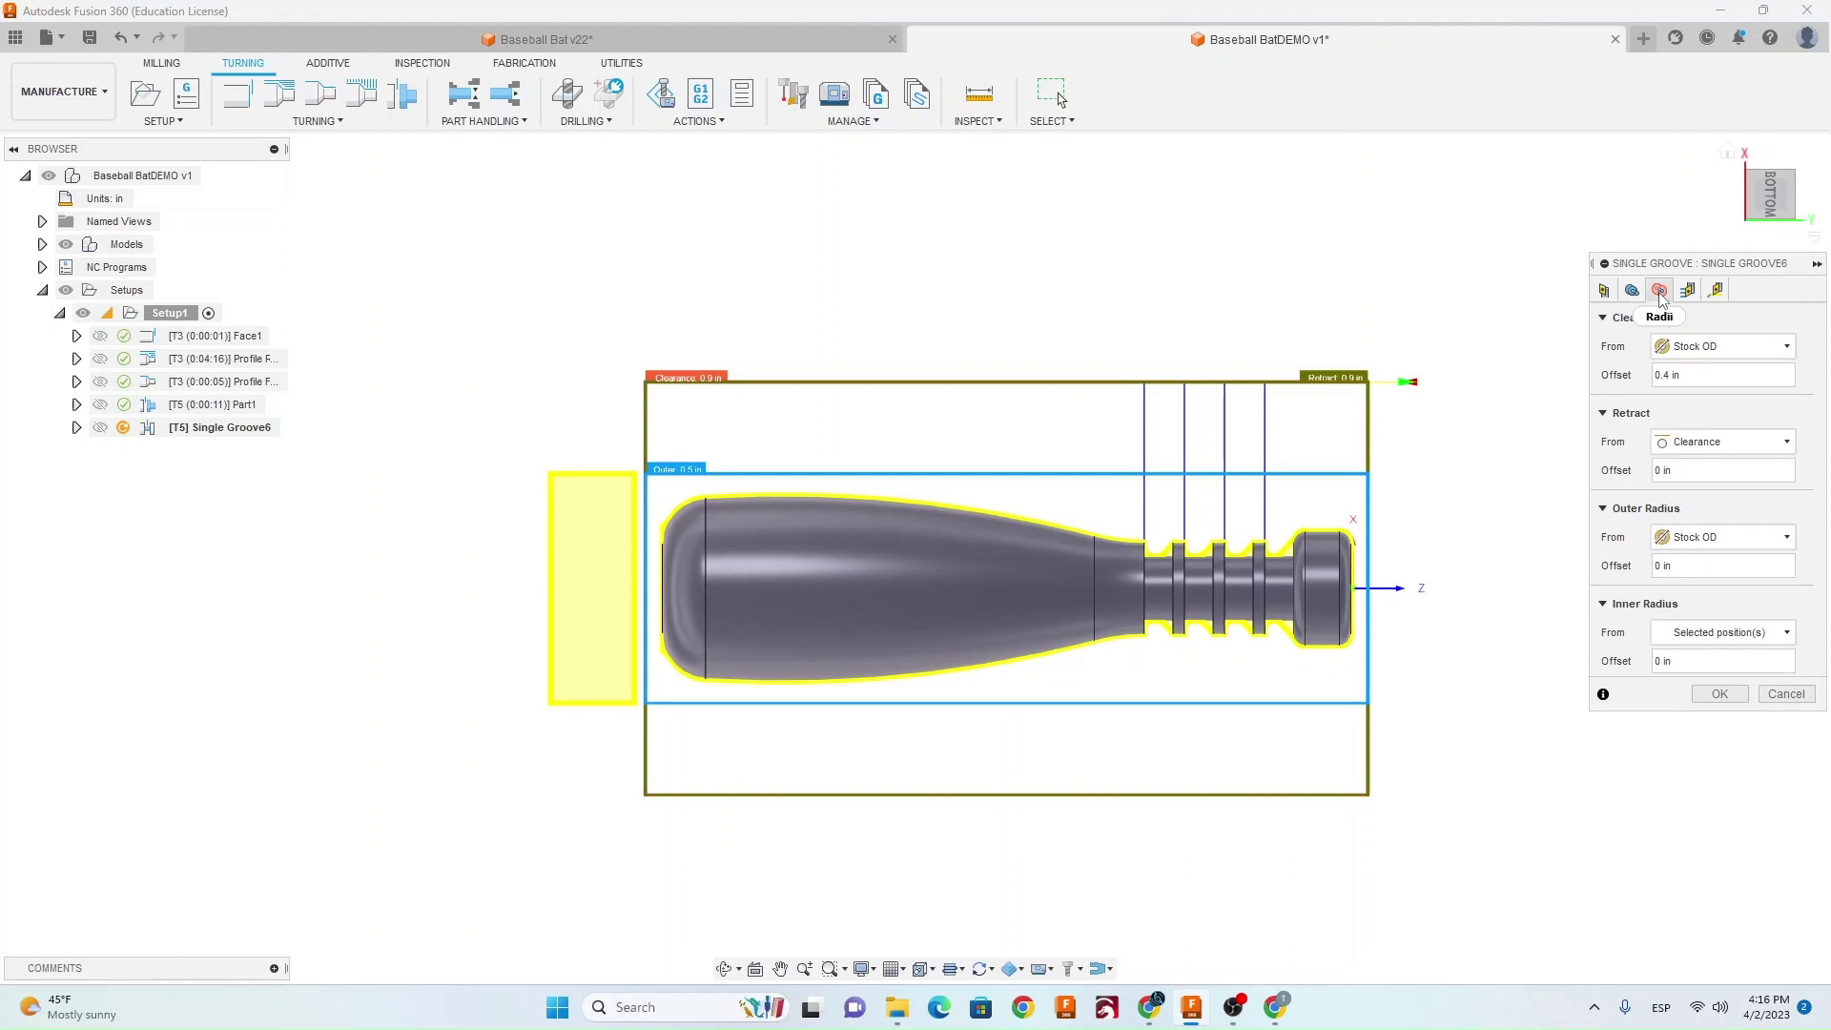
pyautogui.click(1693, 539)
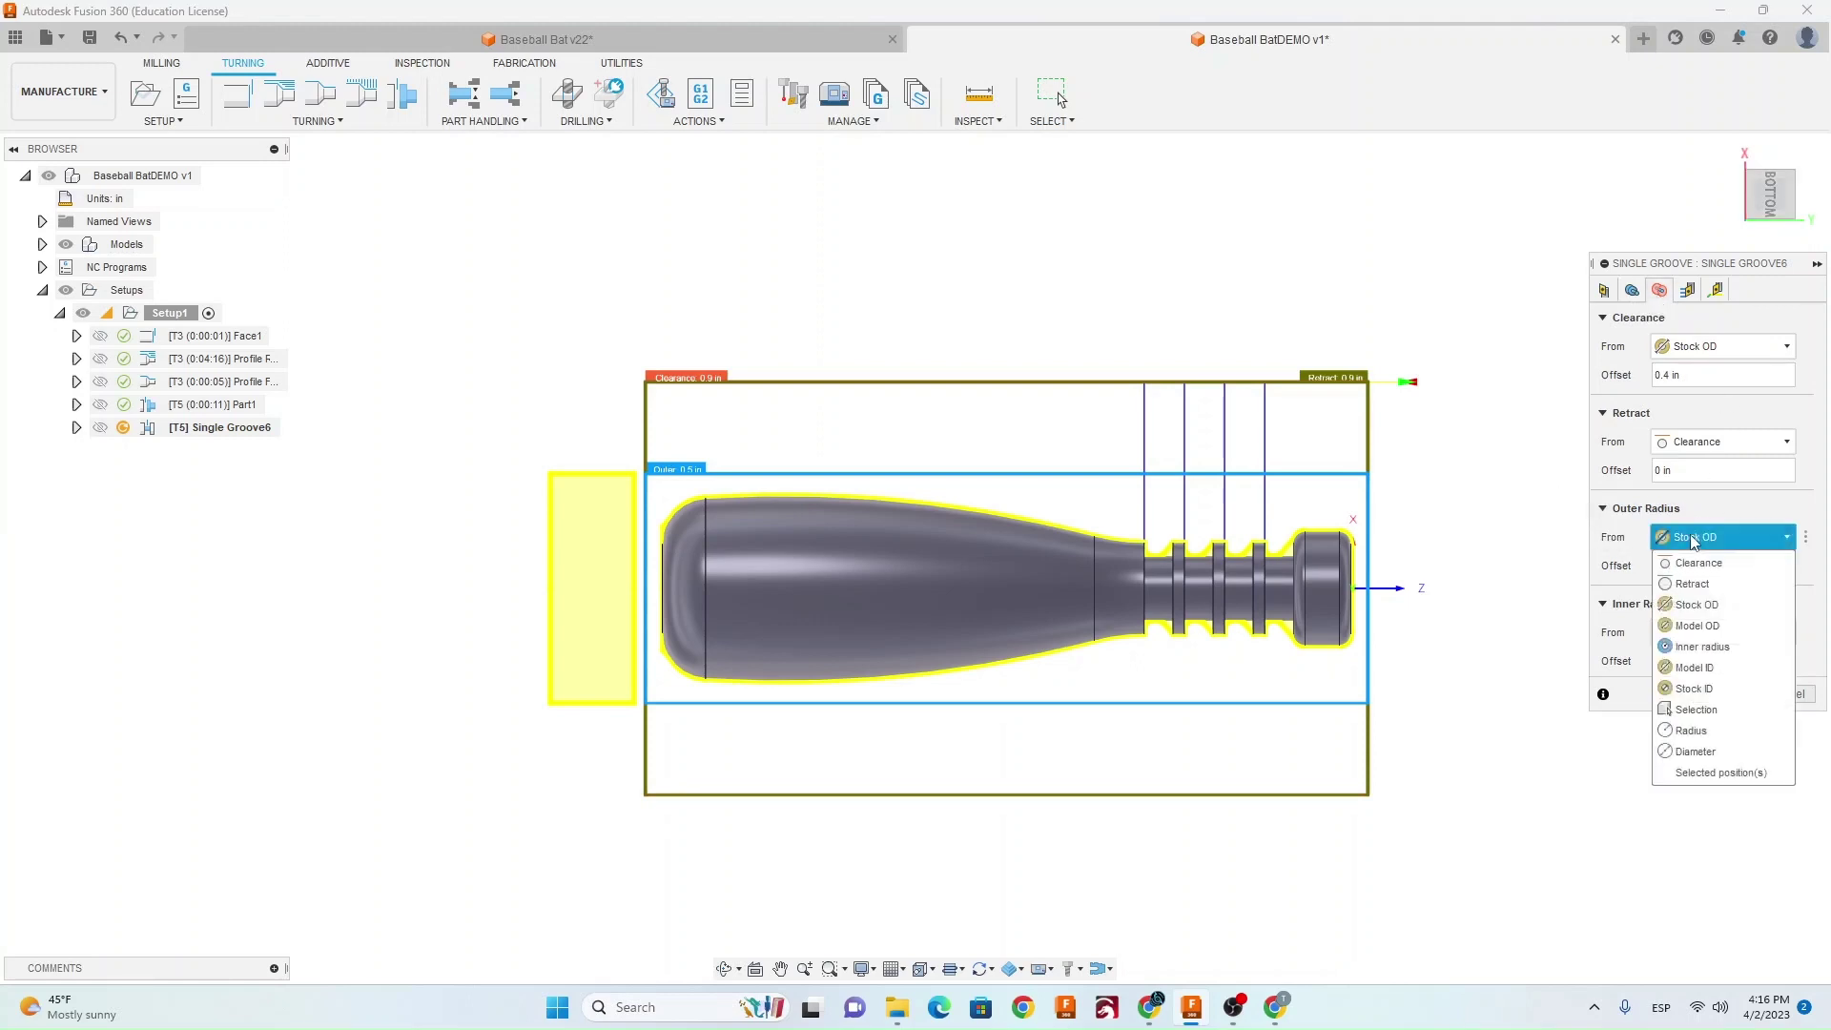
pyautogui.click(1716, 626)
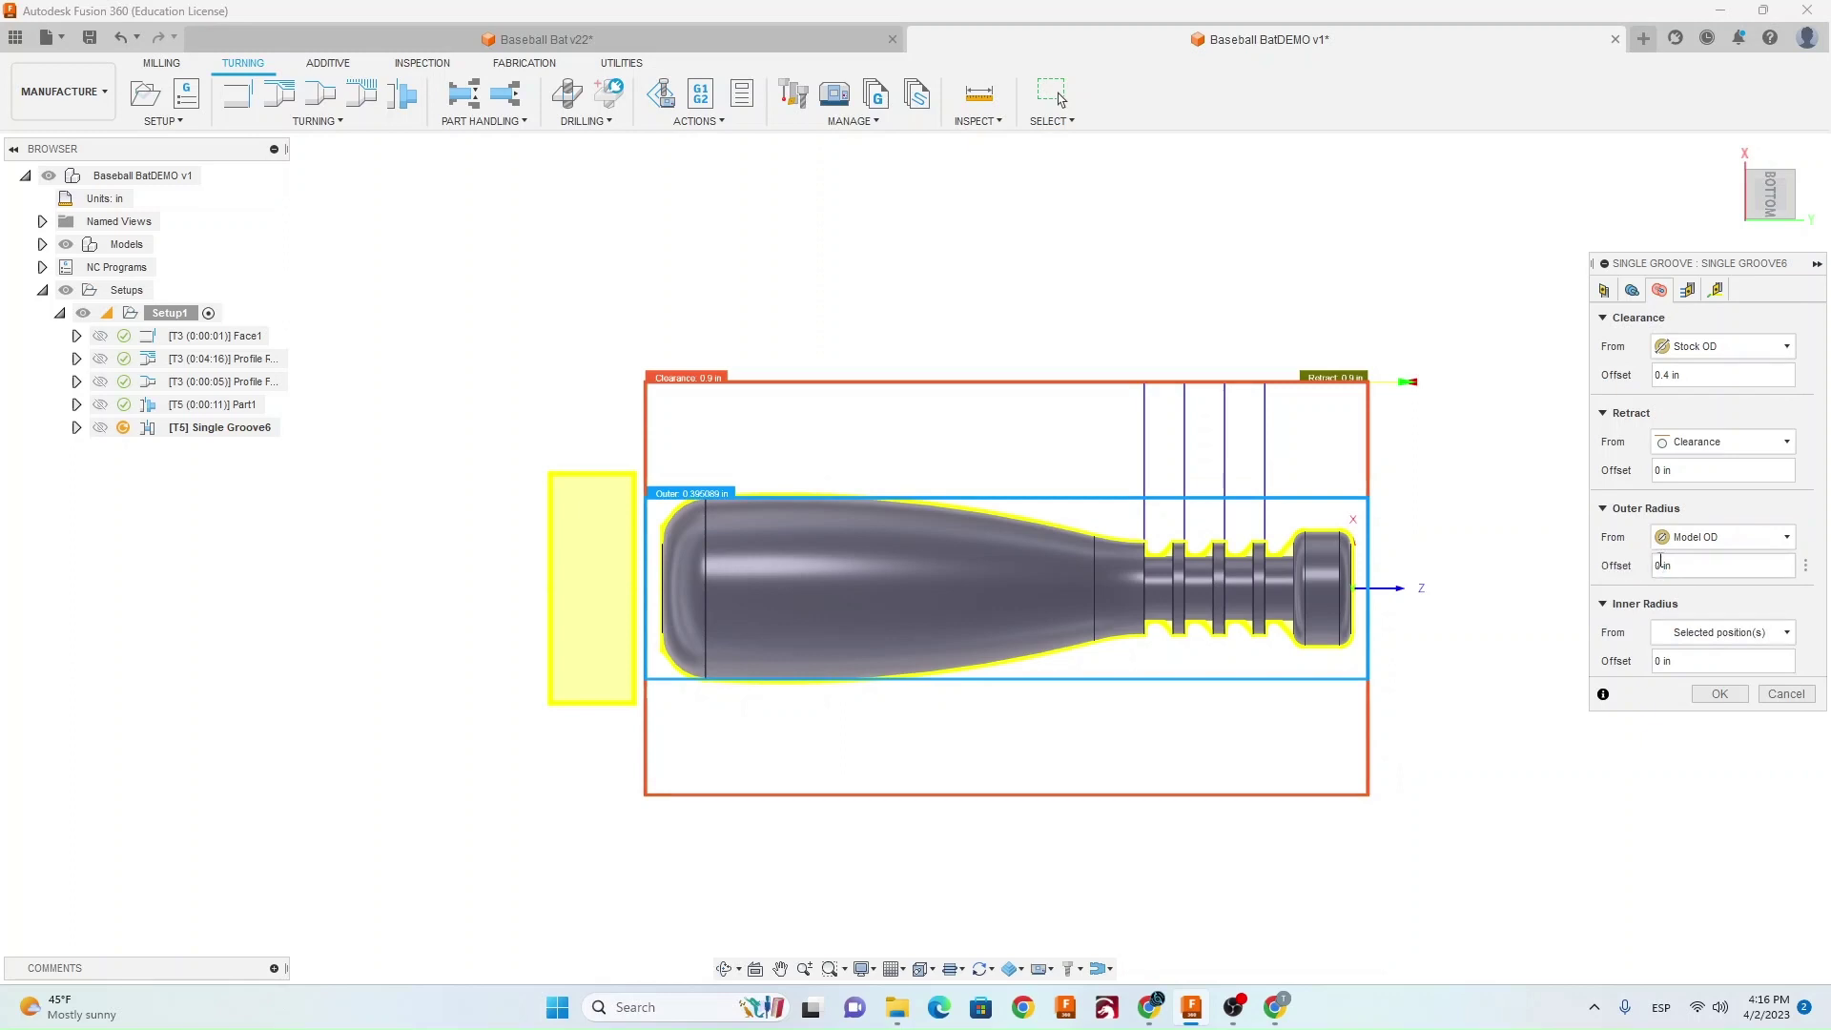
pyautogui.write('-.05')
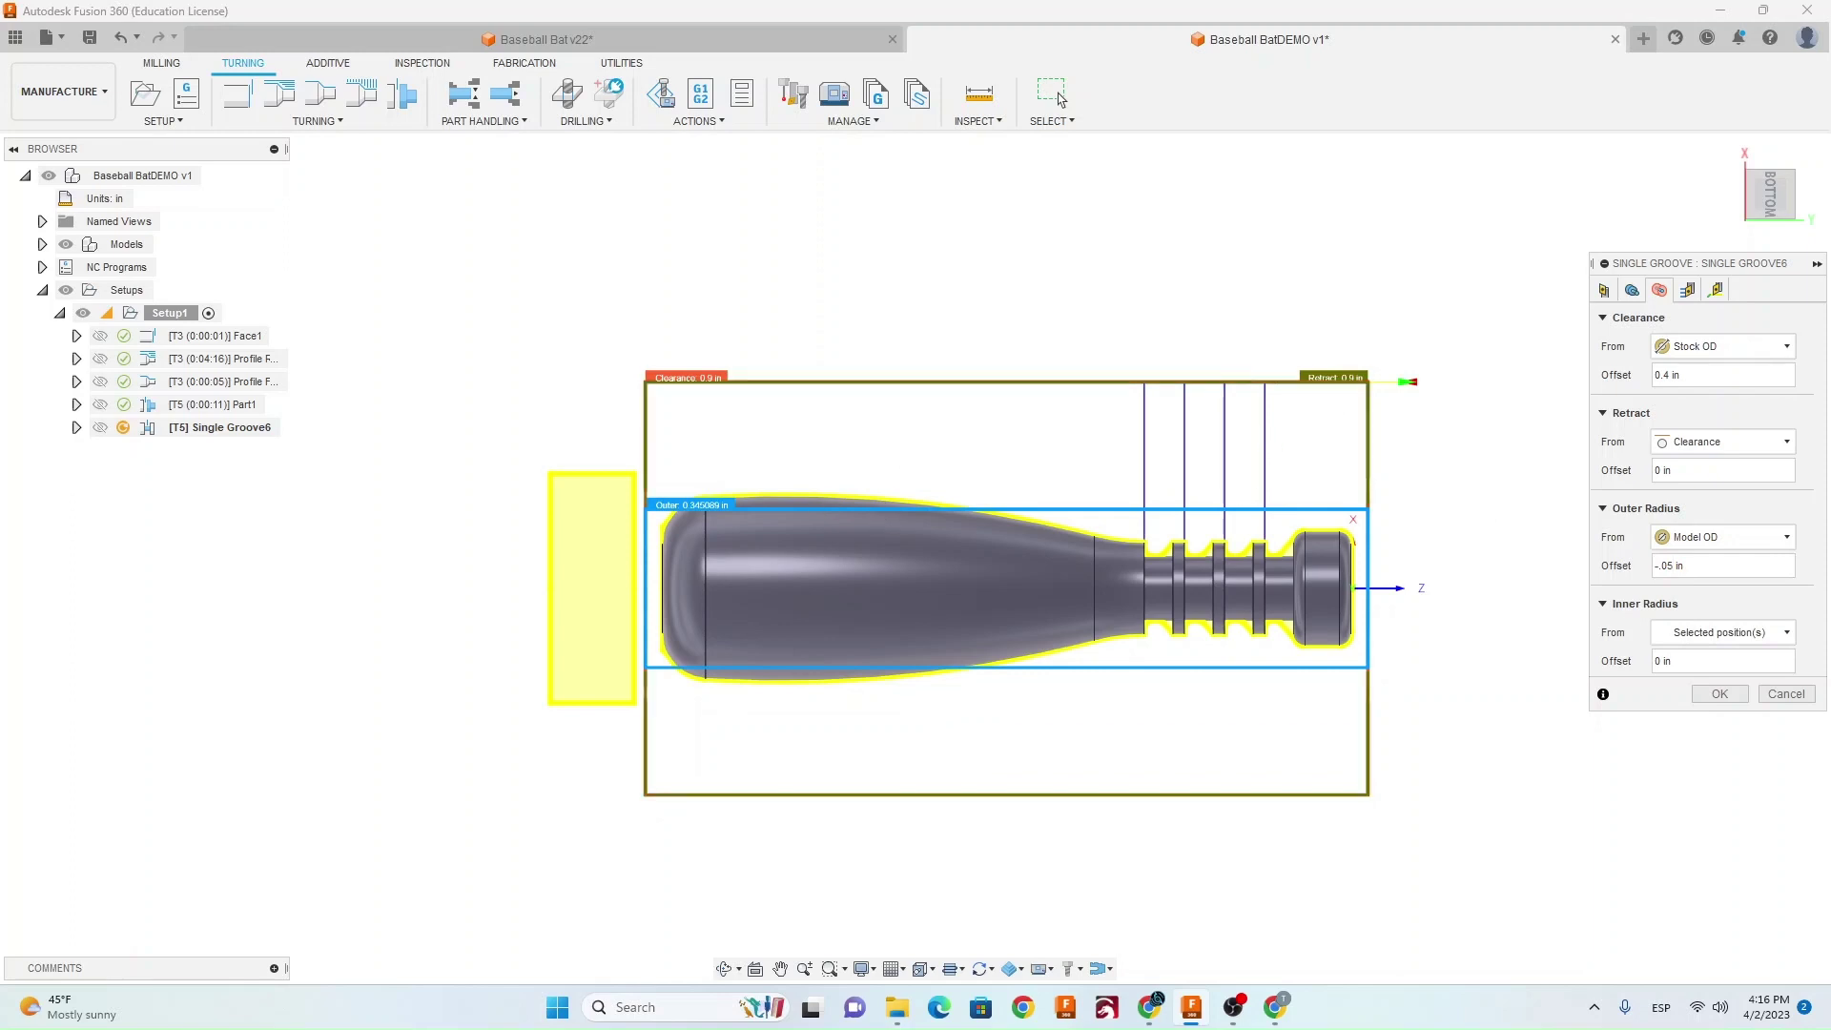
pyautogui.click(1708, 444)
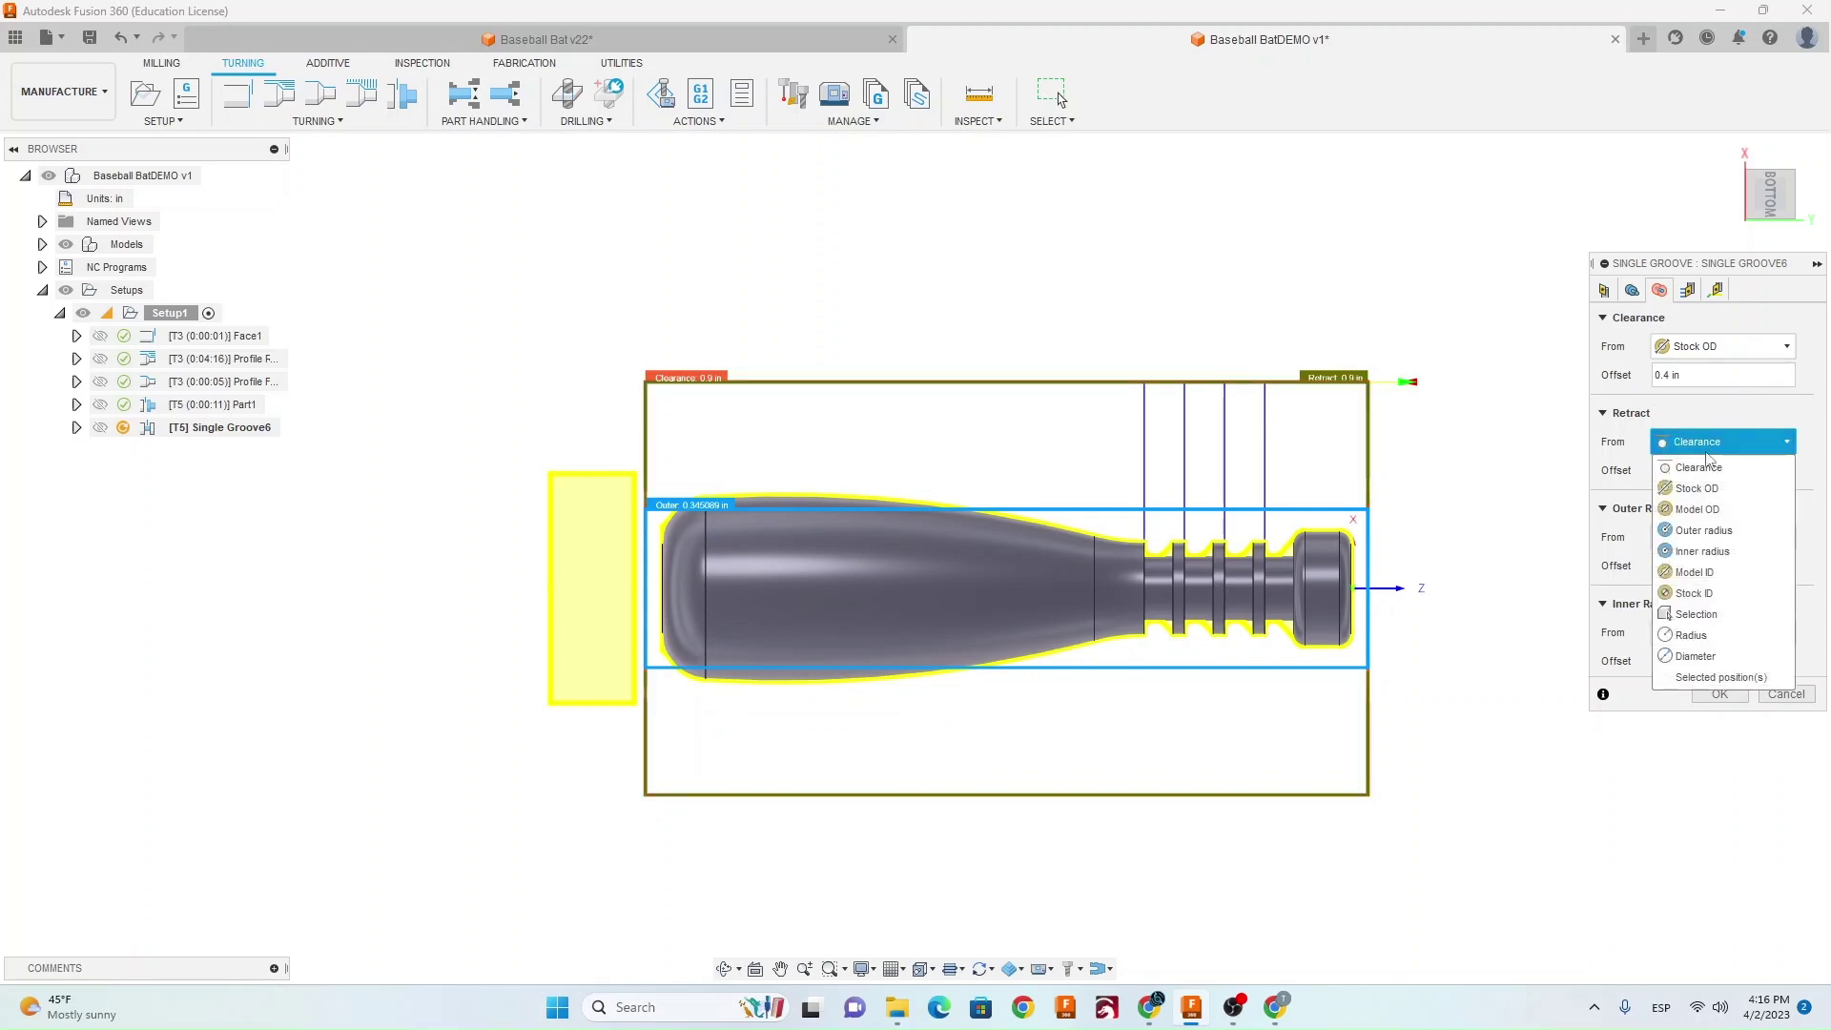
pyautogui.click(1714, 513)
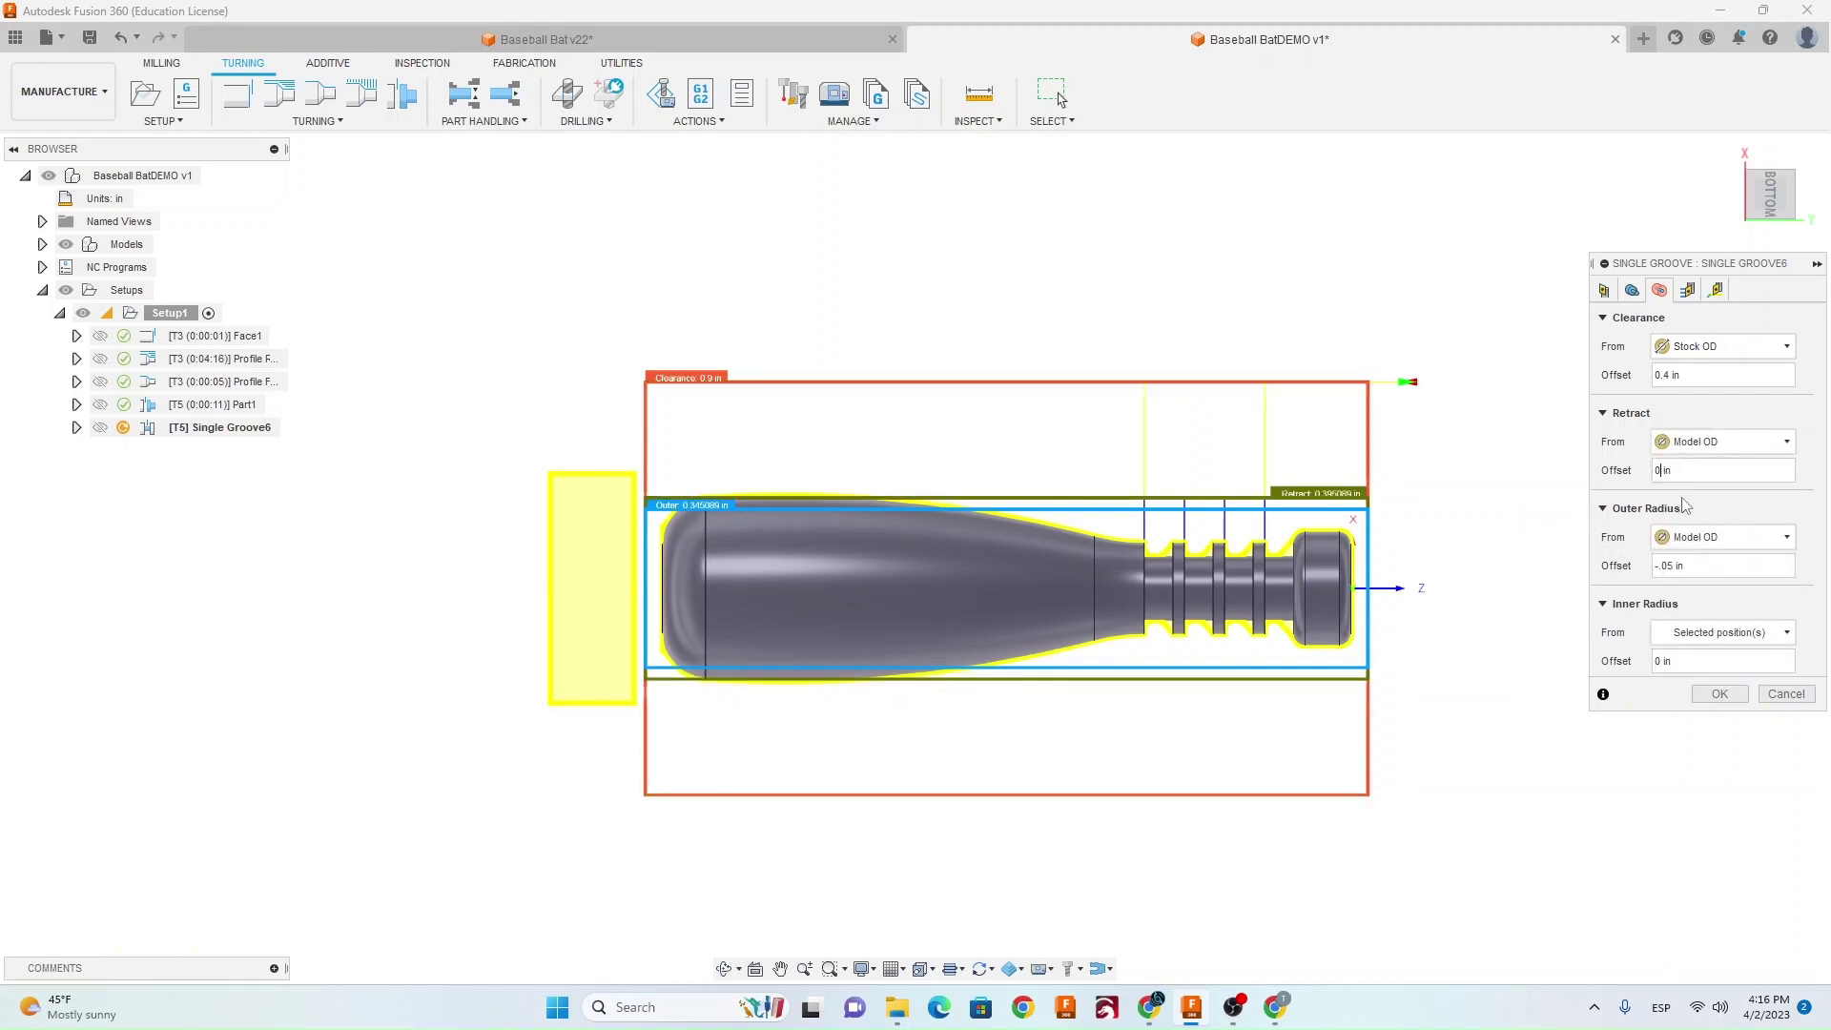
pyautogui.write('5')
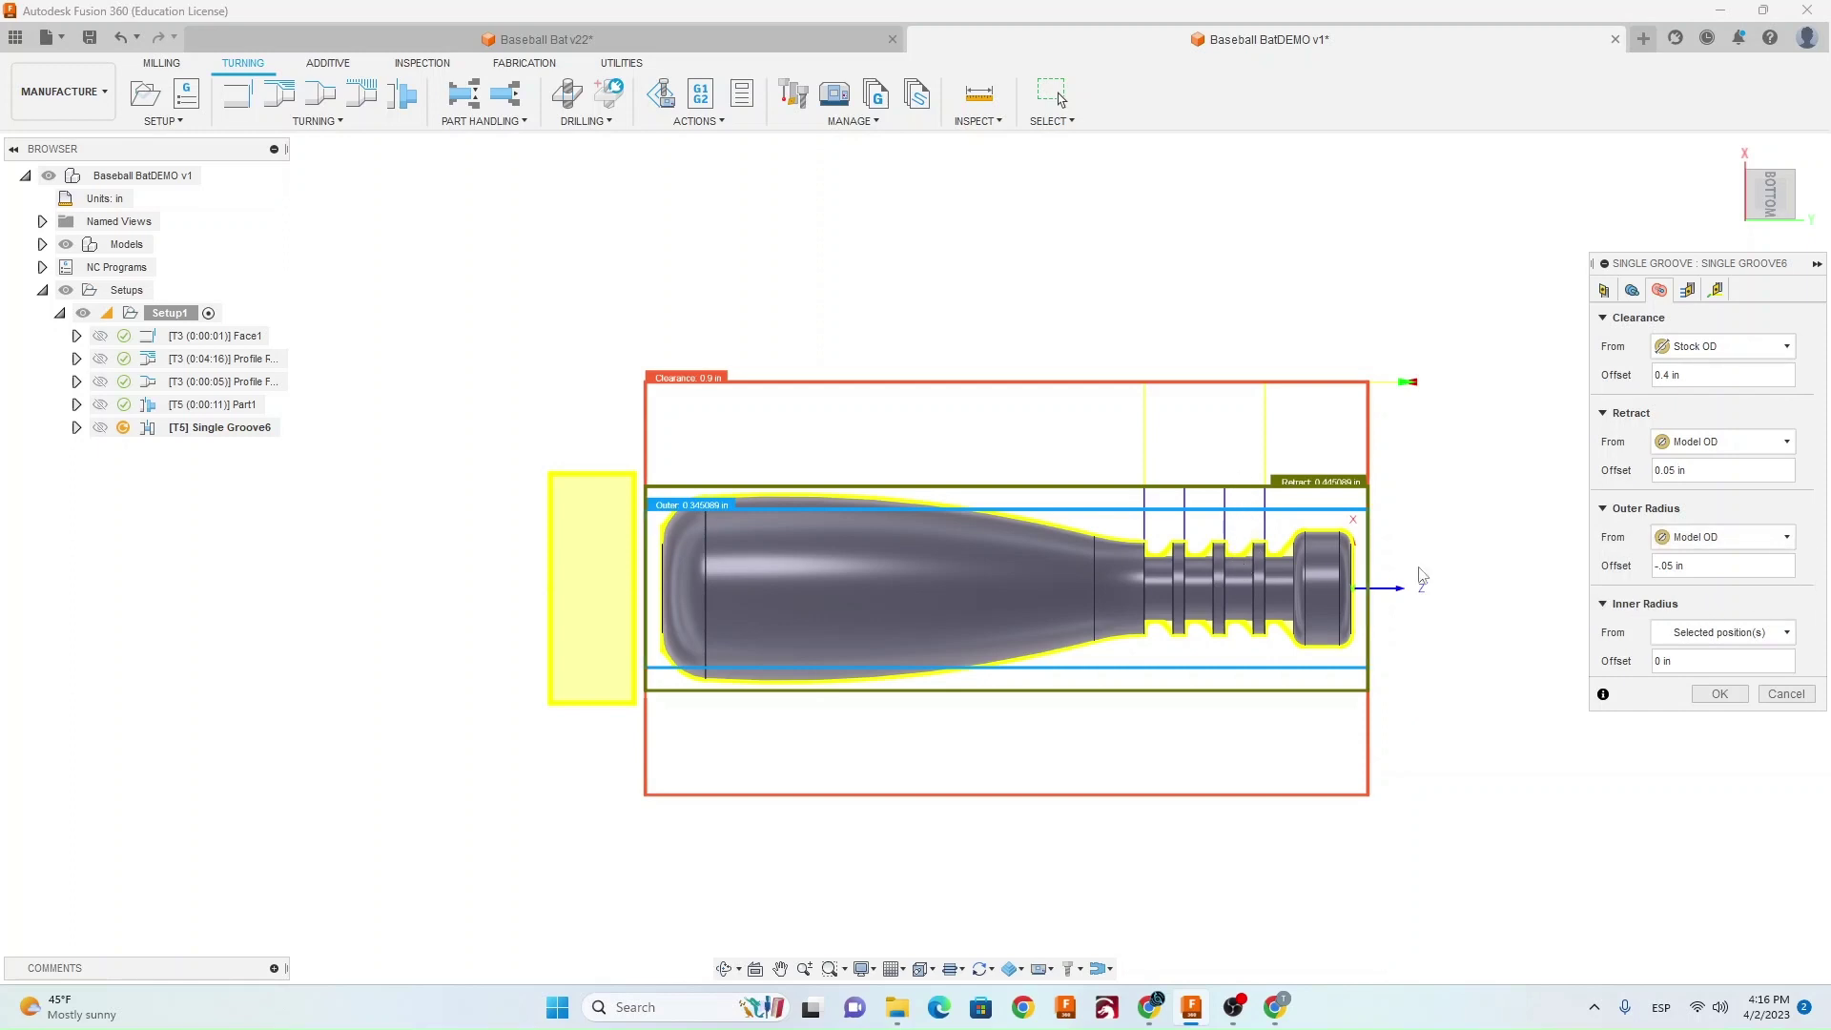
# Take the groove's inner radius from a selected handle face.
pyautogui.click(1734, 638)
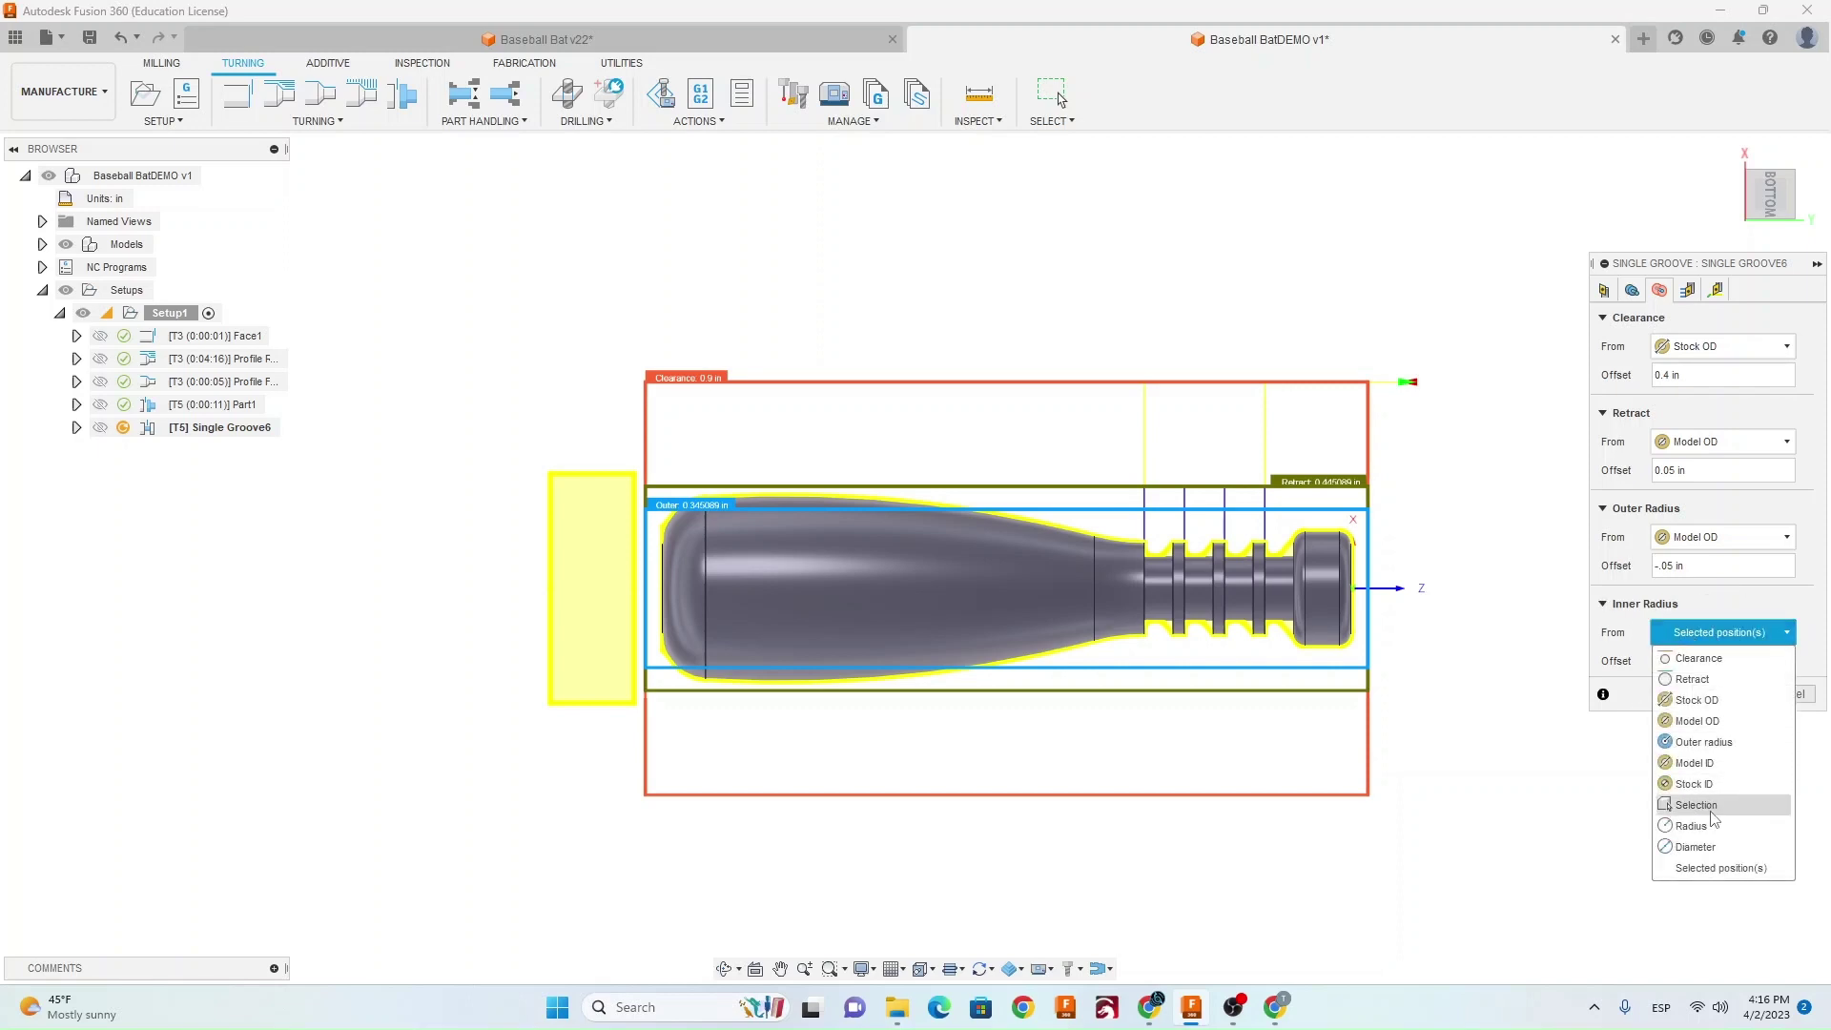
pyautogui.click(1697, 806)
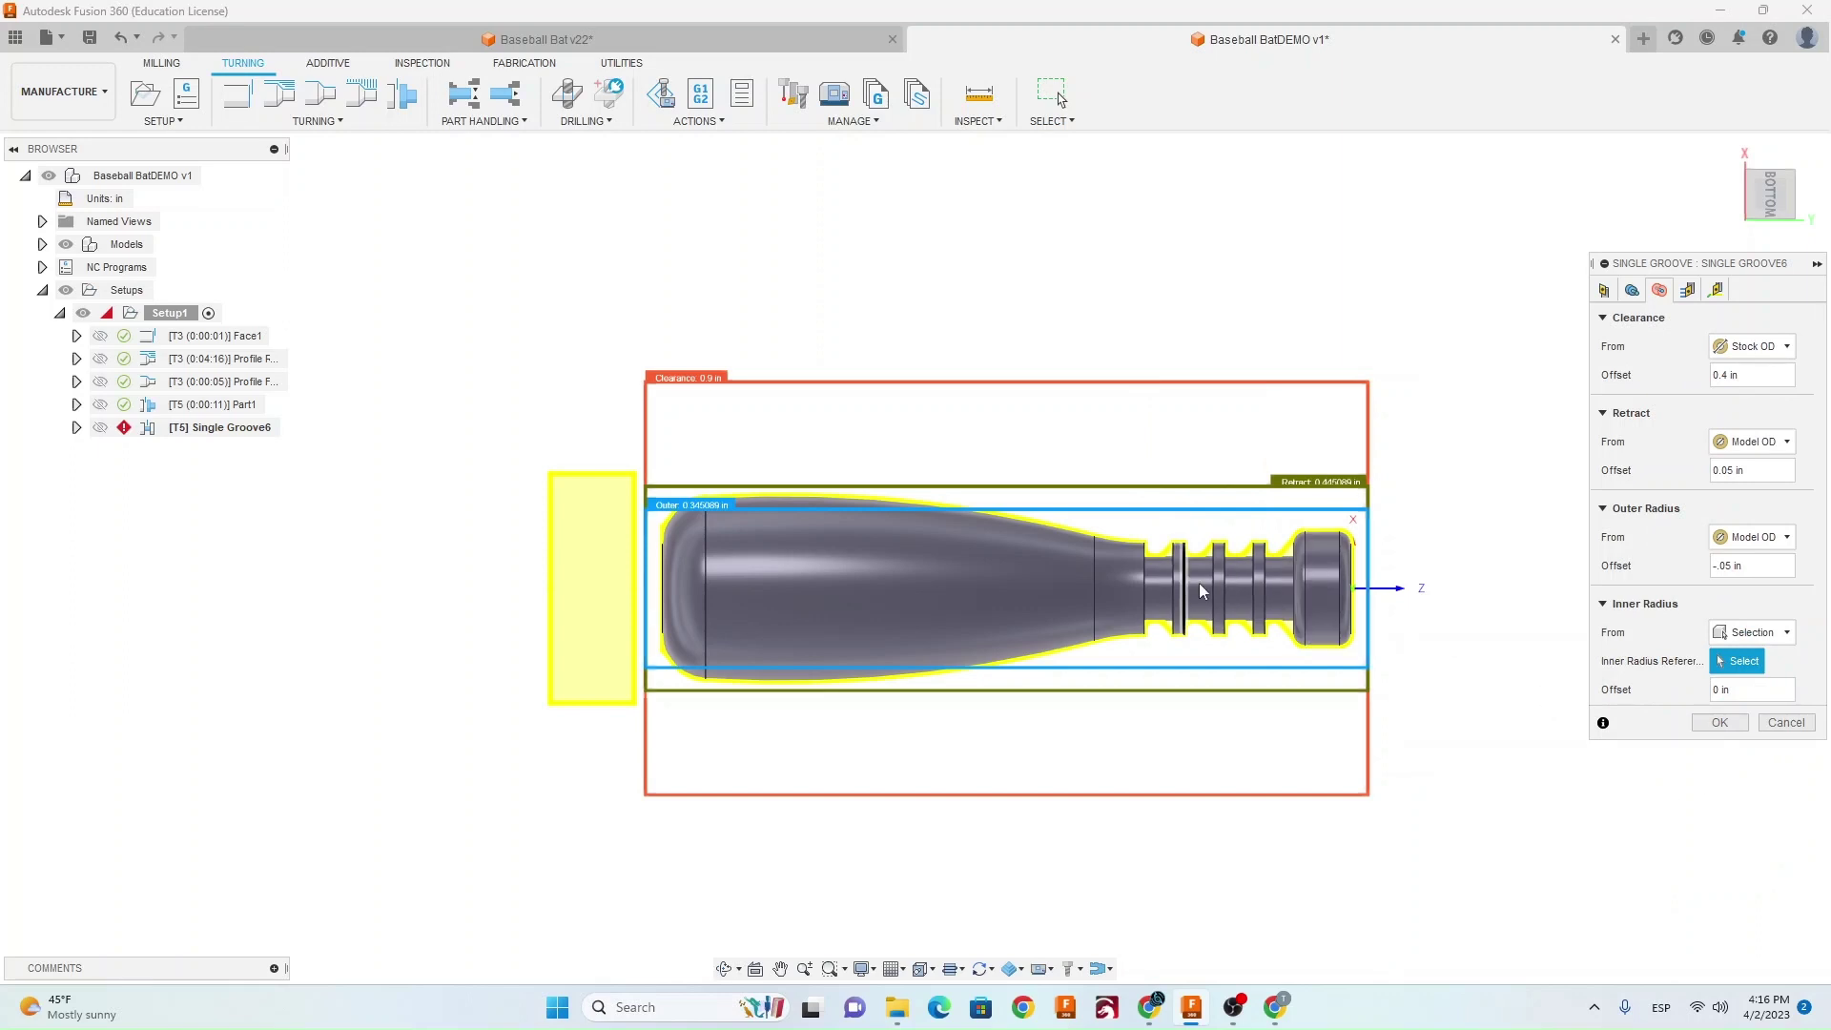
pyautogui.click(1278, 587)
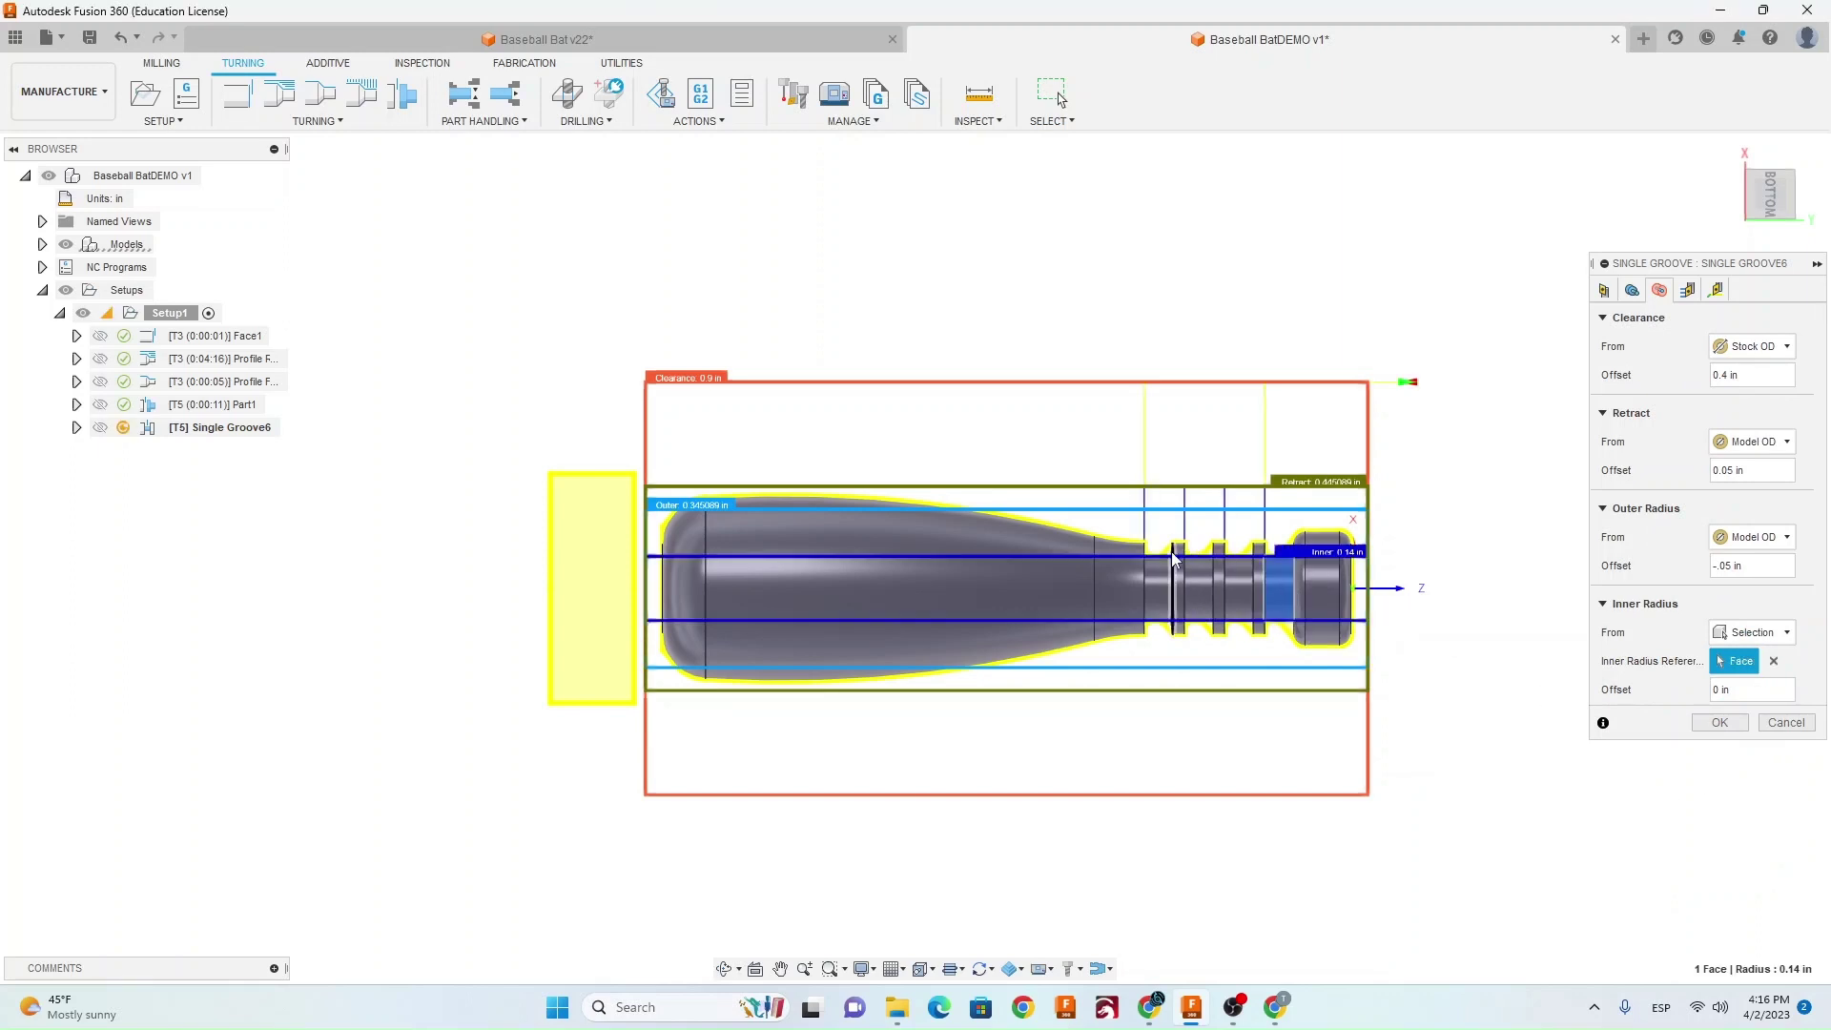
# Turn on 0.01 in pecking depth and retract, then generate the Single Groove6 toolpath.
pyautogui.click(1687, 290)
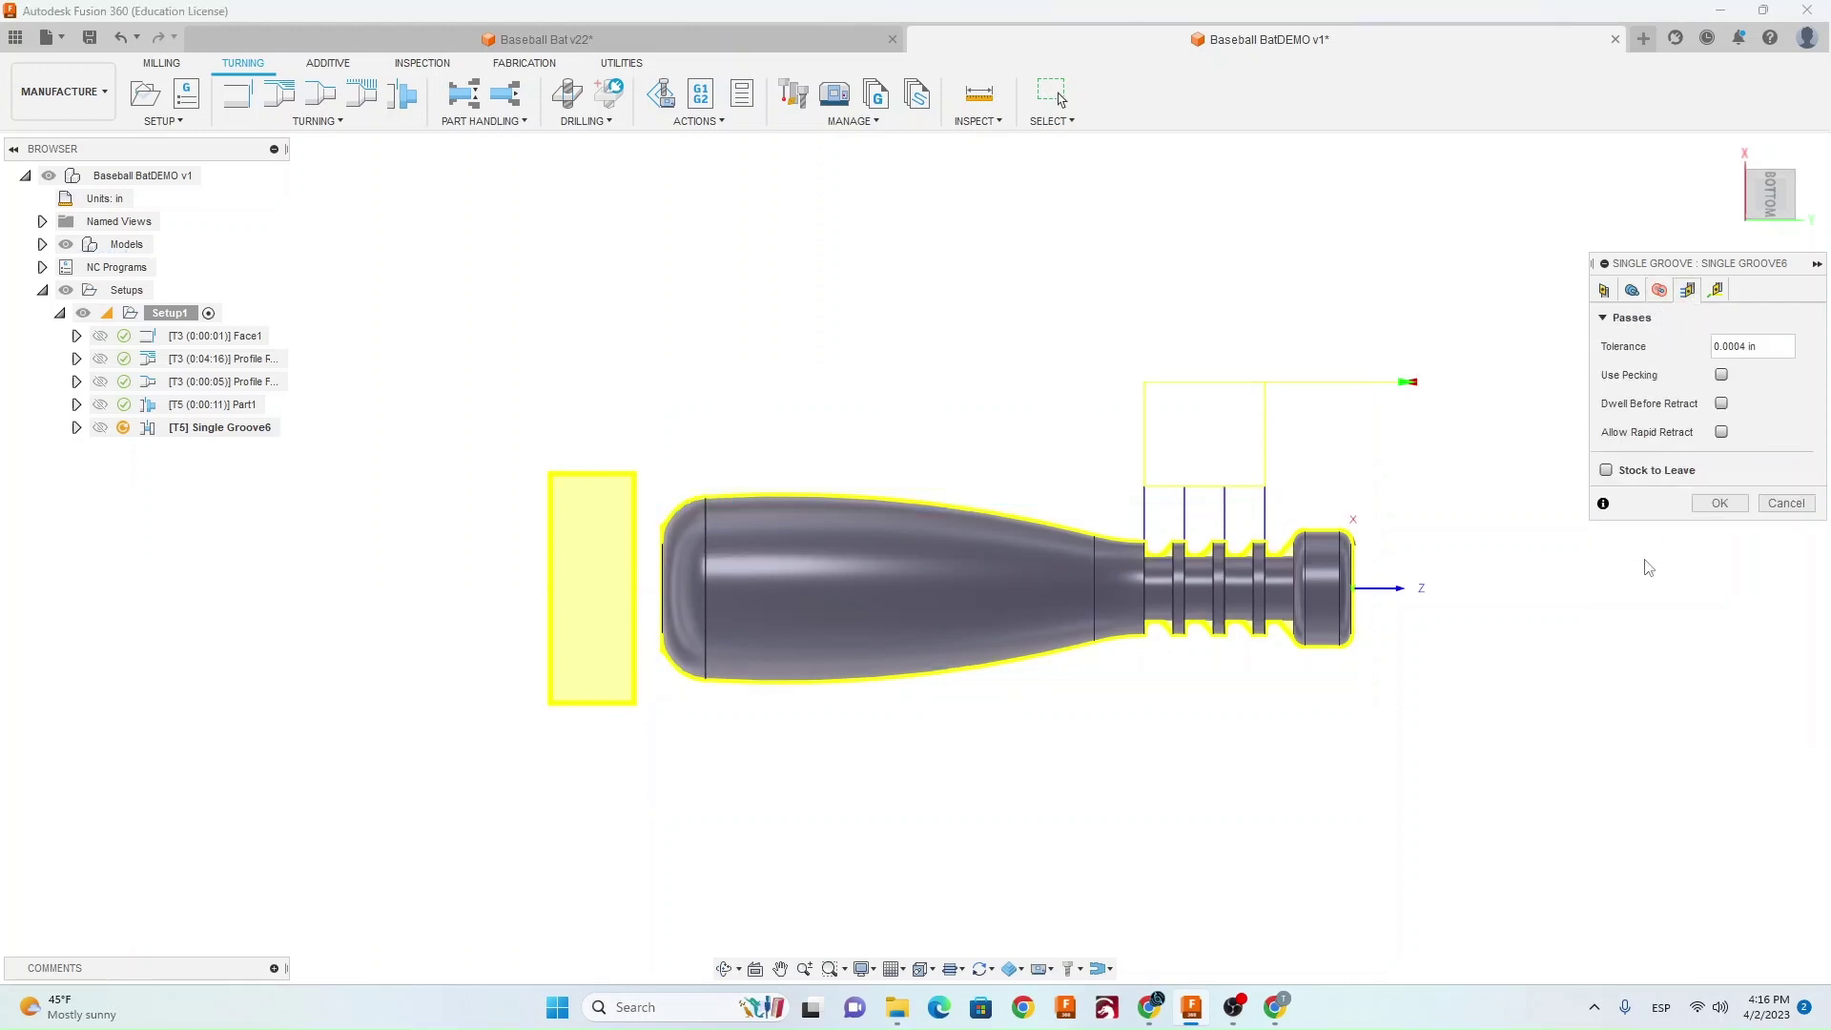
pyautogui.click(1722, 374)
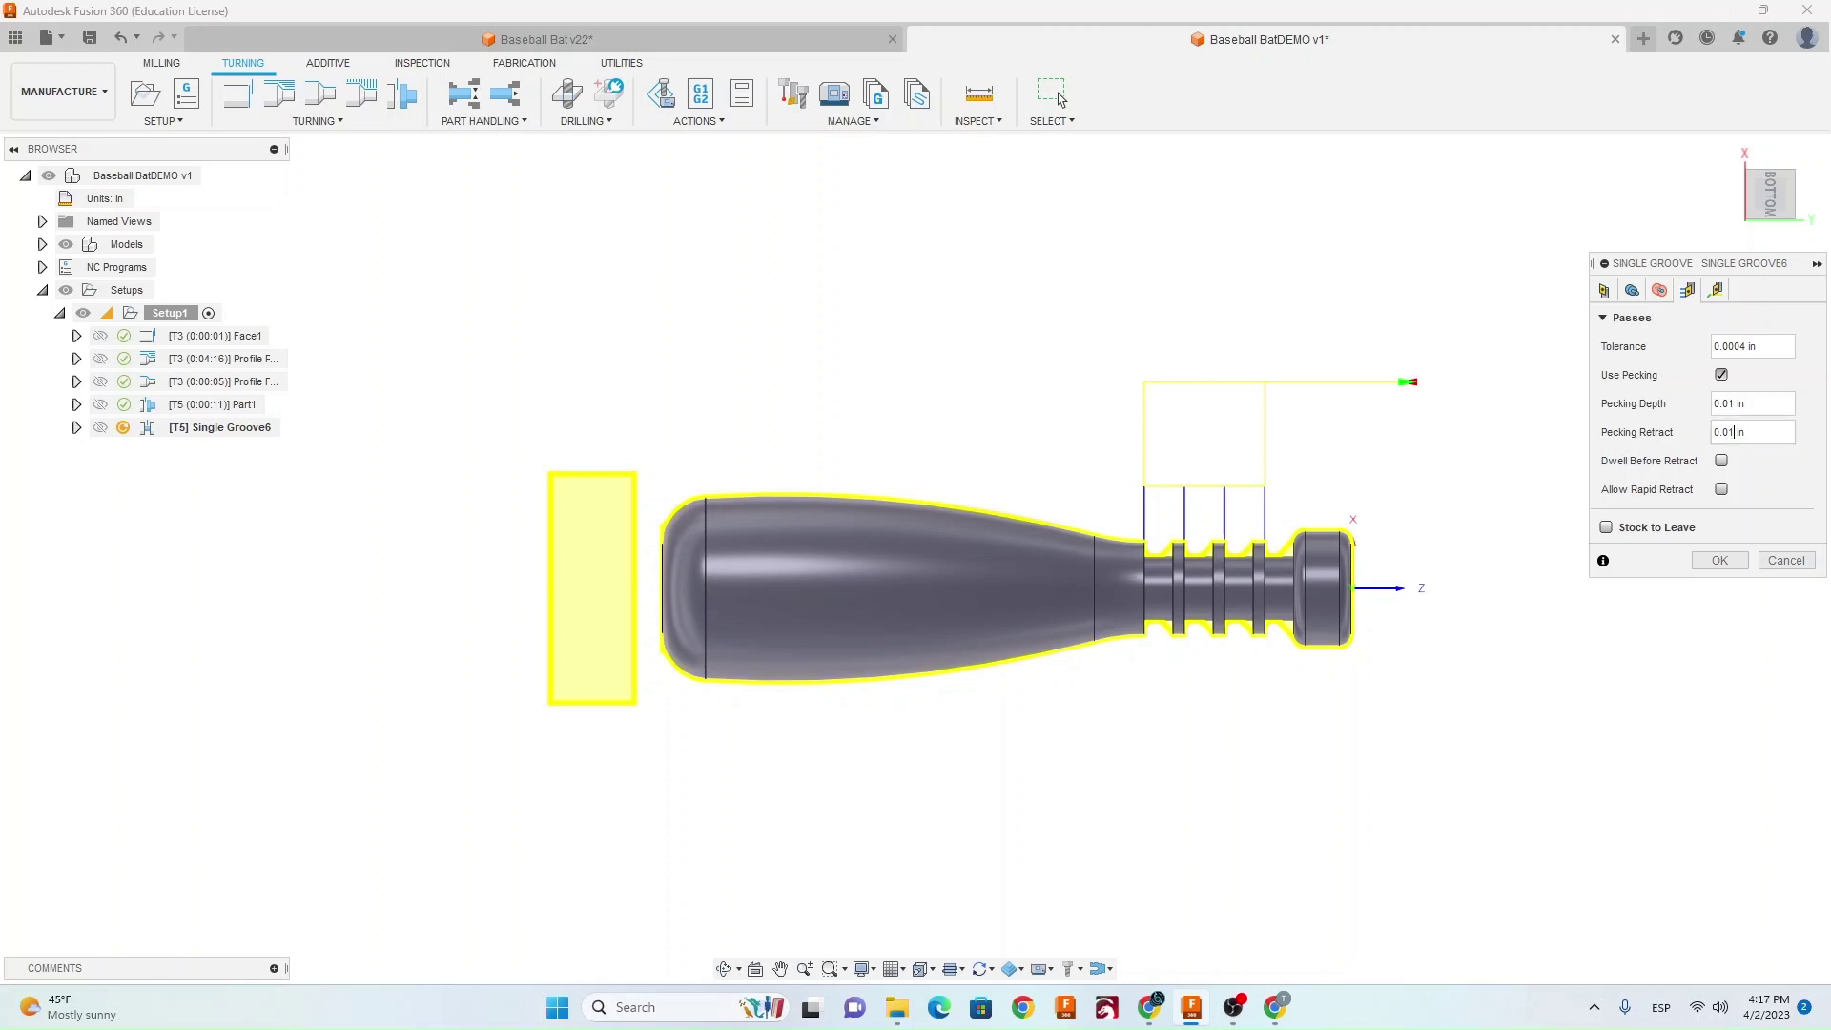
pyautogui.click(1715, 290)
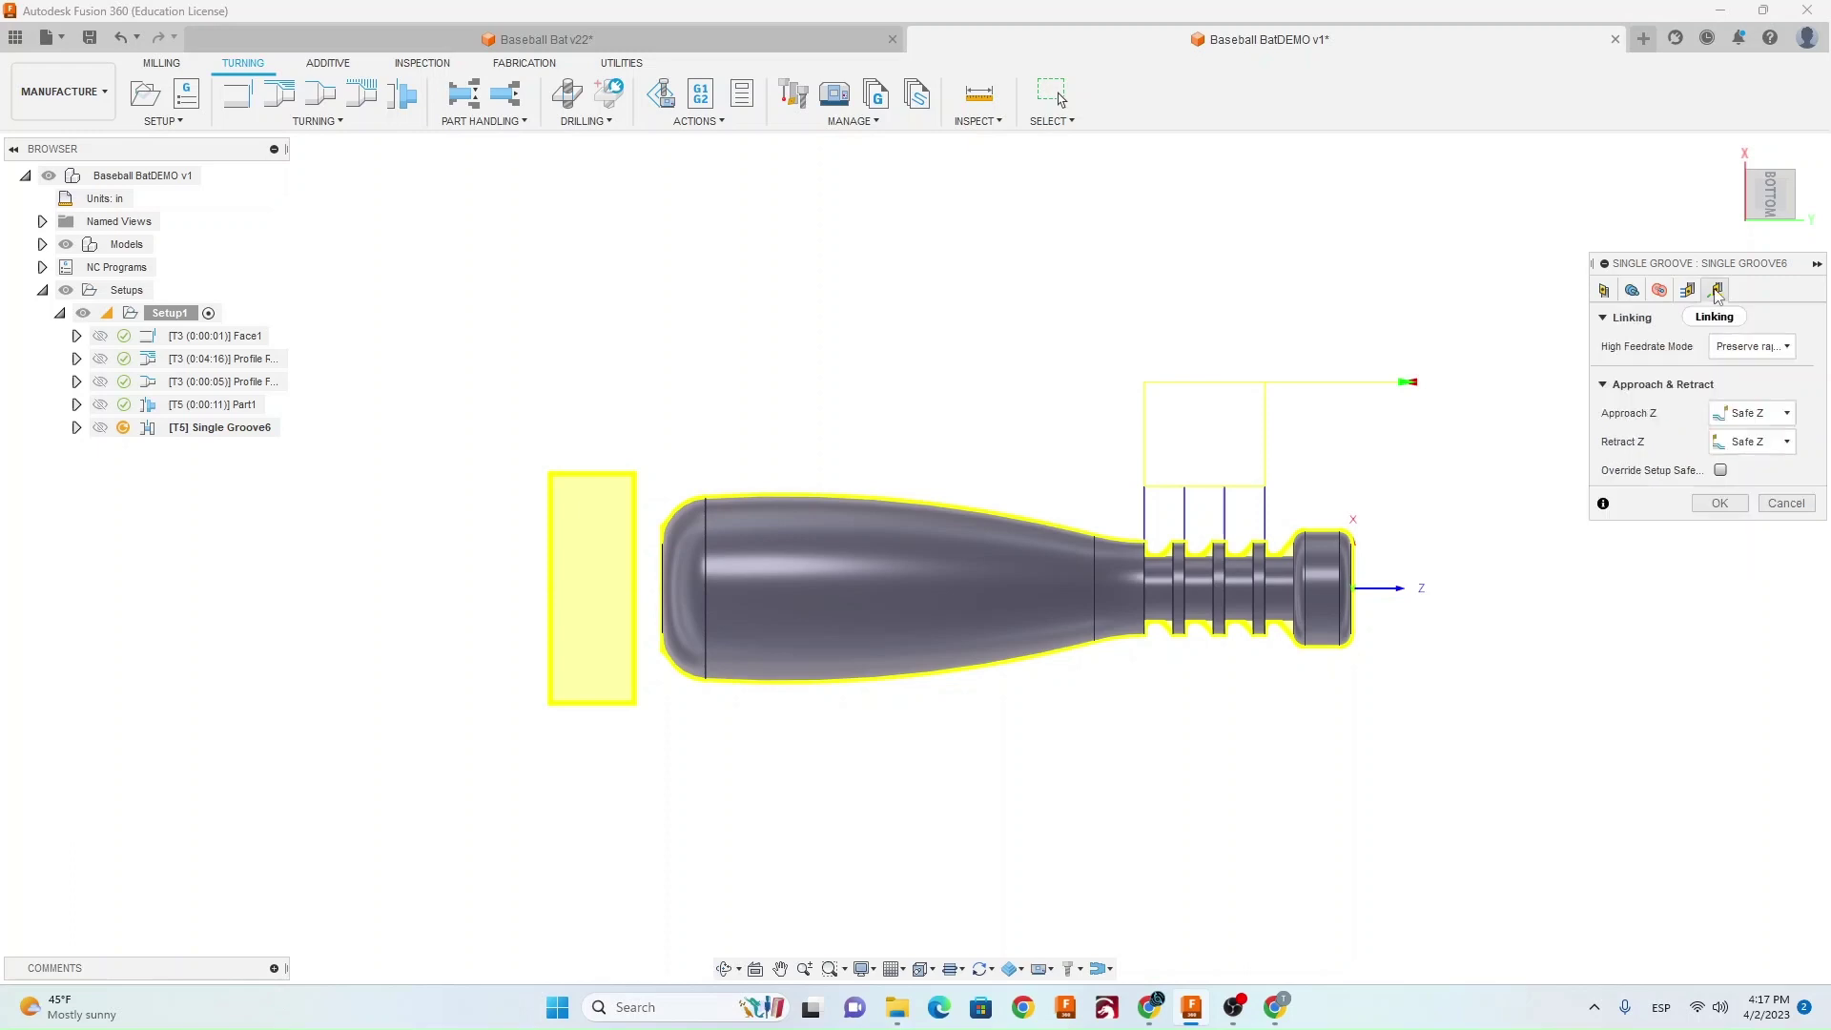
pyautogui.click(1720, 506)
# Compare the Single Groove6 and Part1 part-off toolpath previews on the bat.
pyautogui.press('Escape')
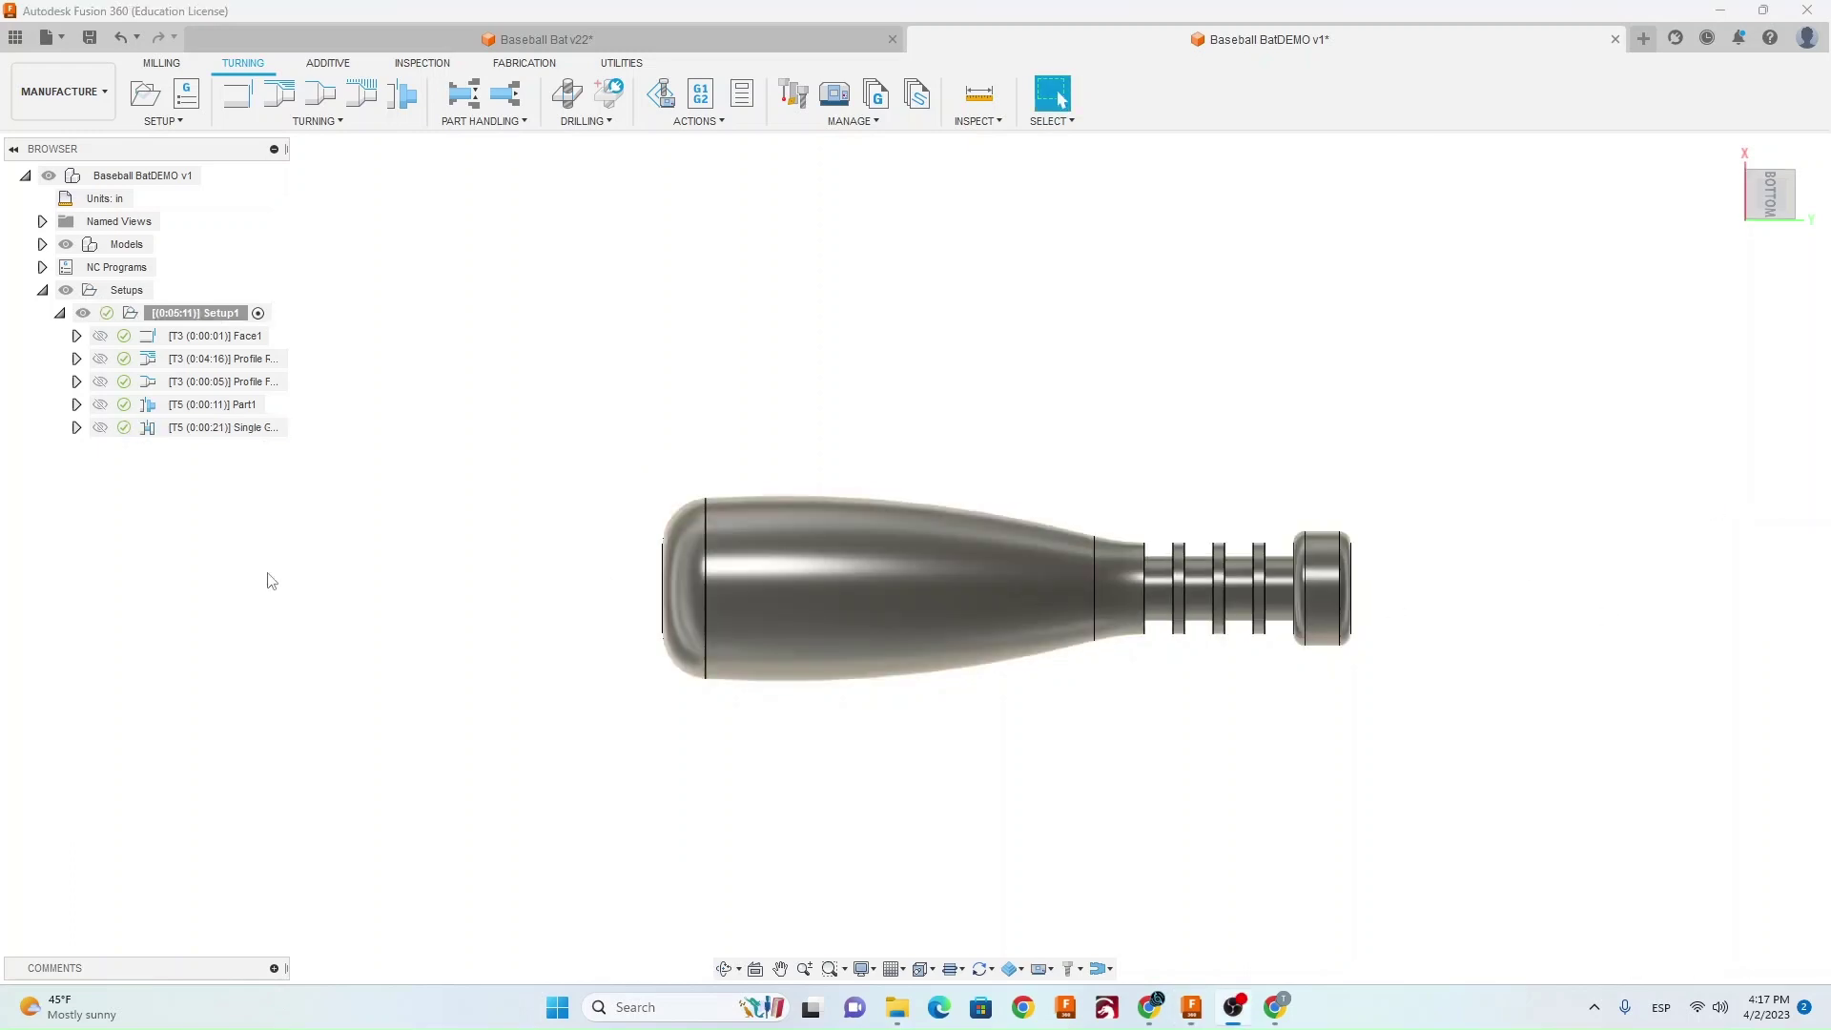
pyautogui.click(260, 429)
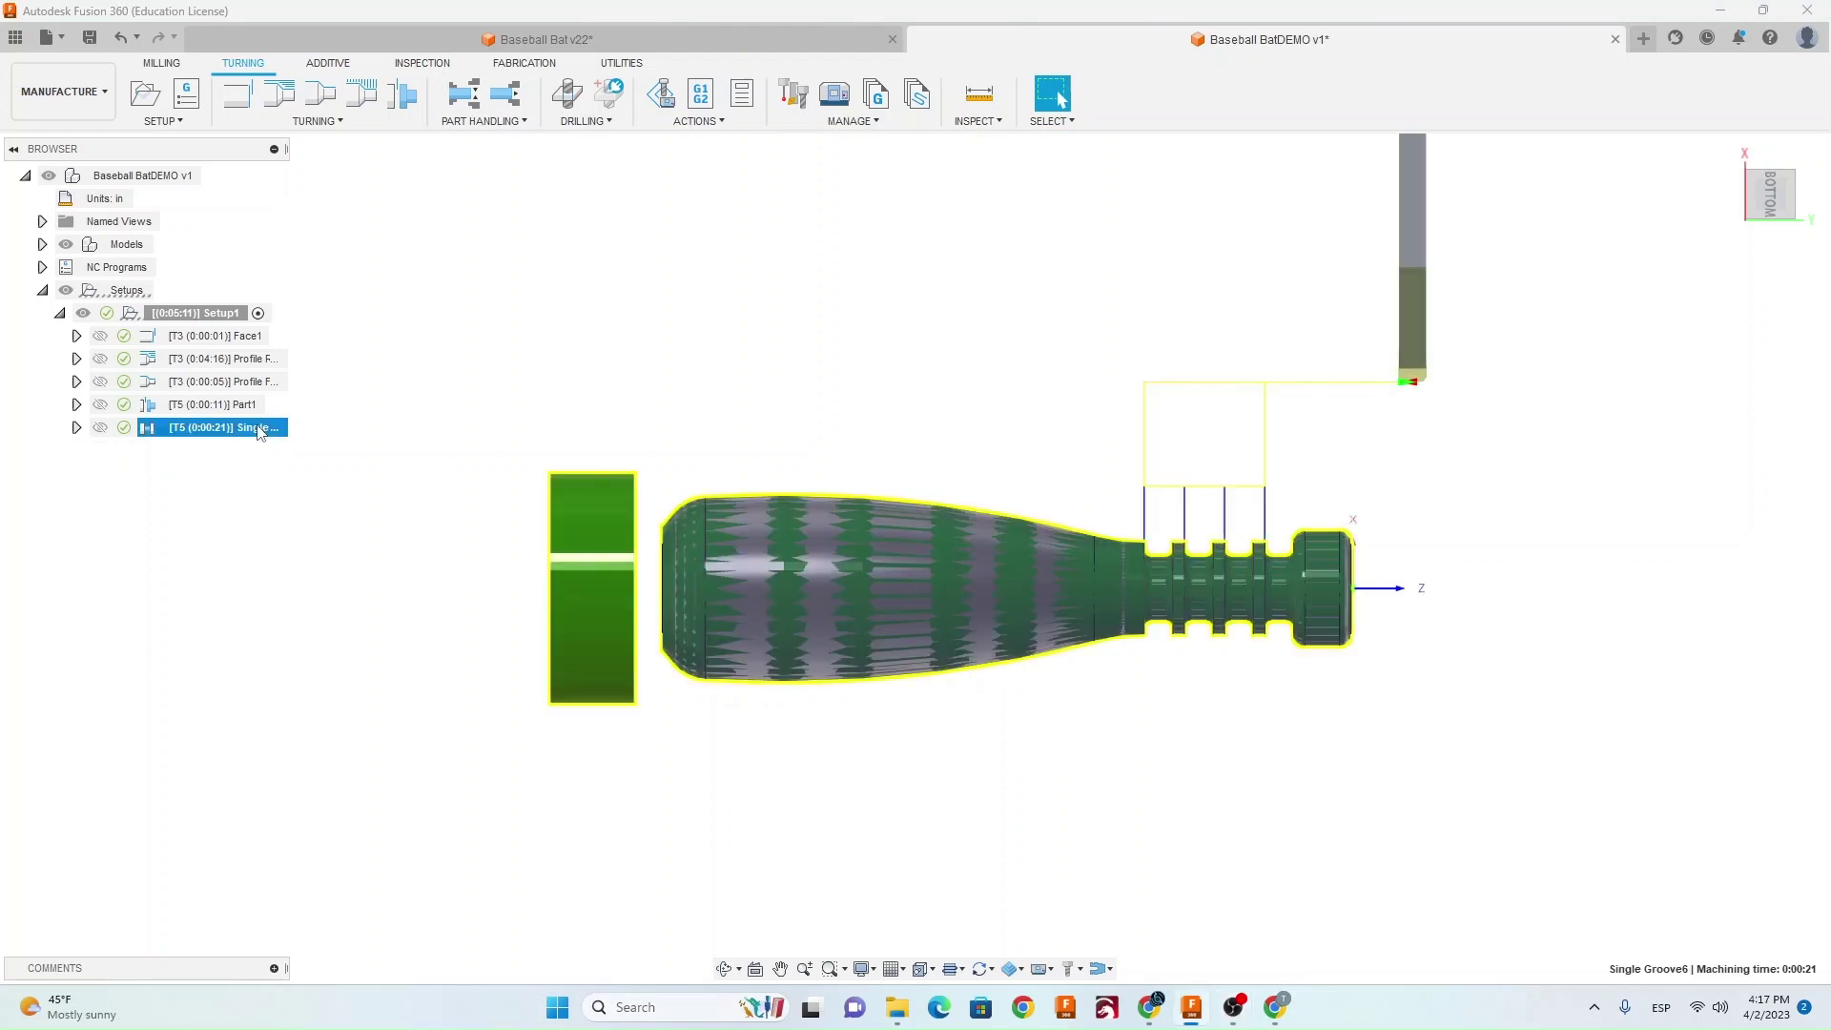
pyautogui.click(224, 404)
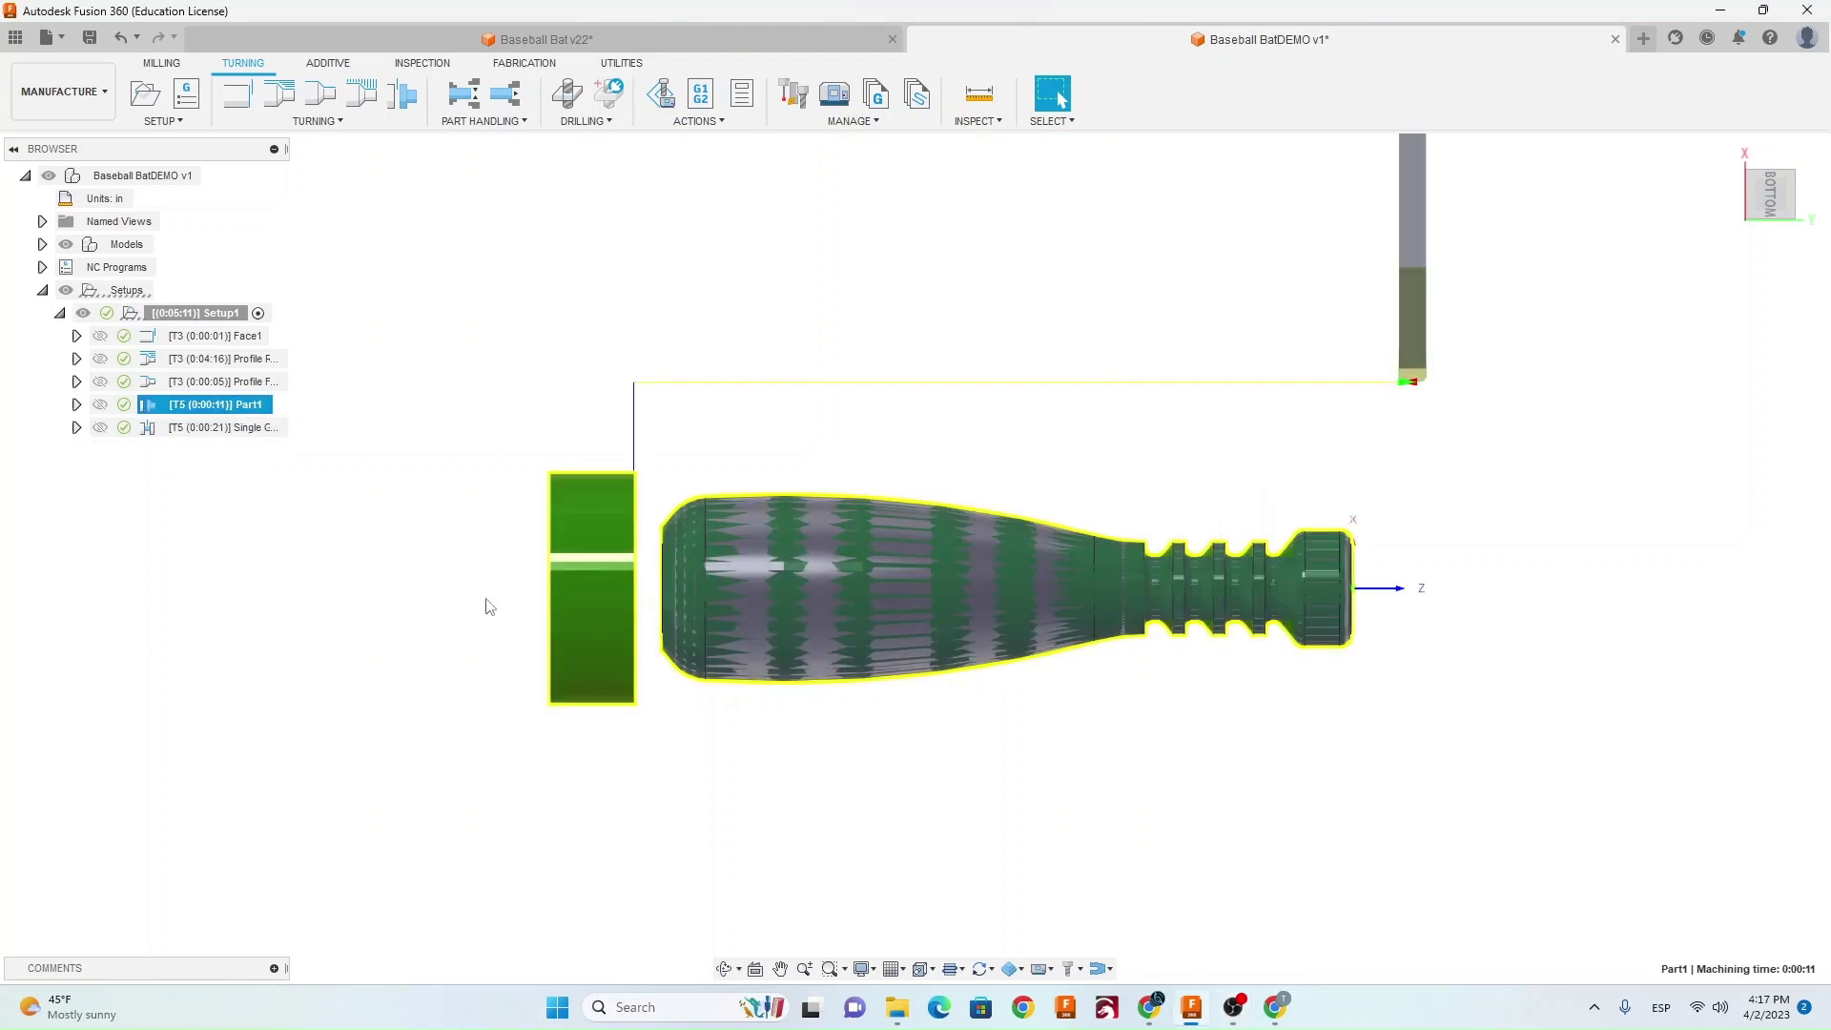
pyautogui.click(377, 405)
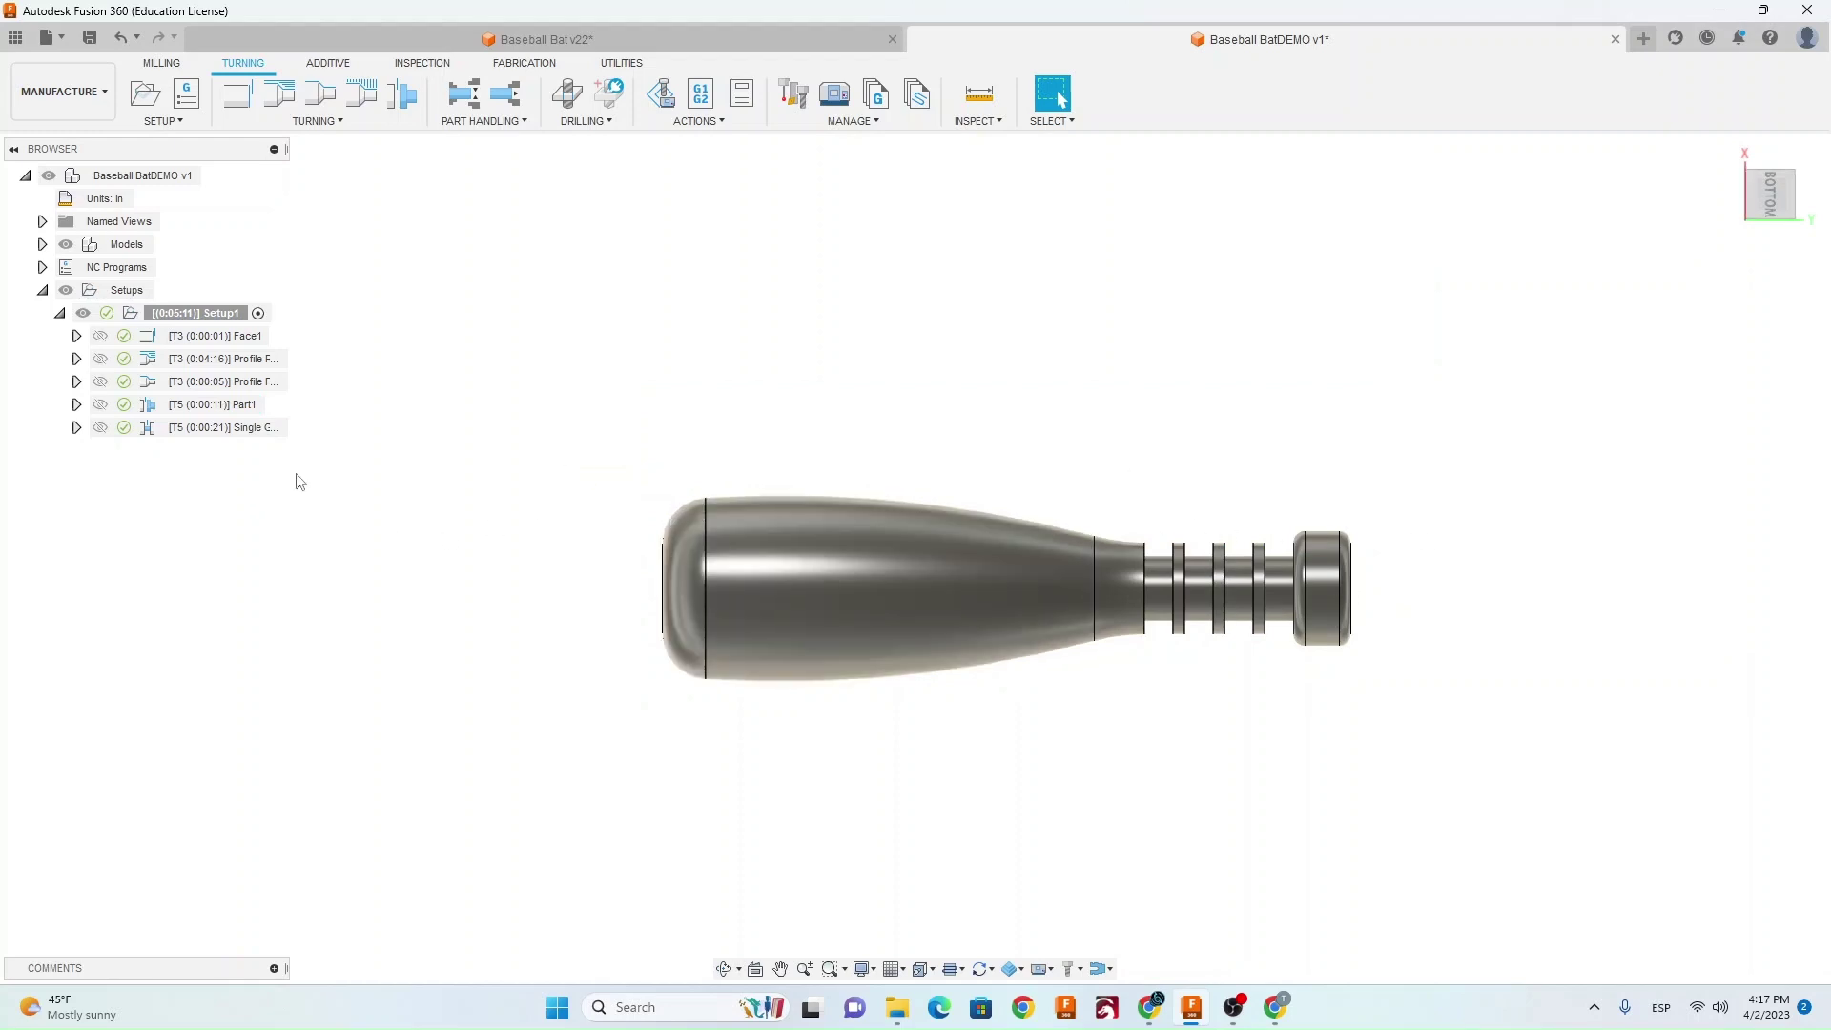
# Drag Single Groove6 above Part1 in Setup1 so the part-off runs last.
pyautogui.click(219, 427)
pyautogui.moveTo(217, 427); pyautogui.dragTo(243, 405)
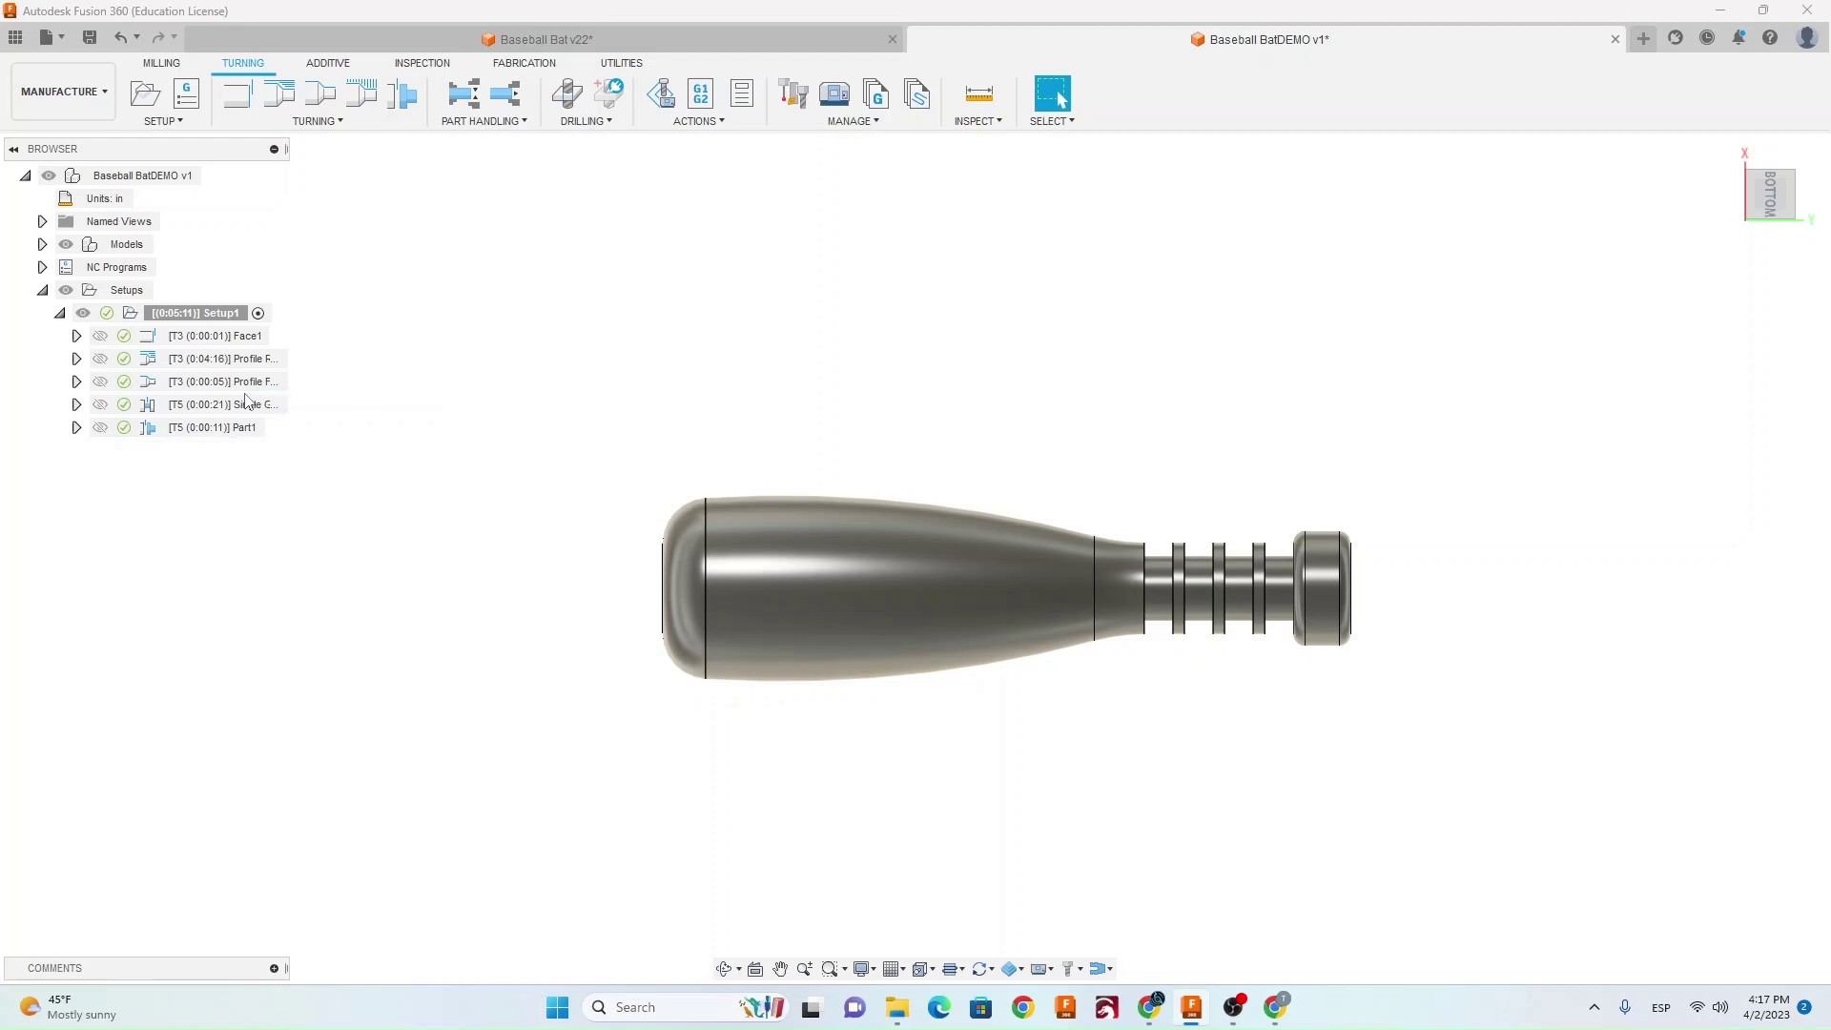
pyautogui.click(211, 431)
pyautogui.press('Escape')
# Play the Setup1 simulation through the groove cuts and part-off, then exit simulation.
pyautogui.click(660, 92)
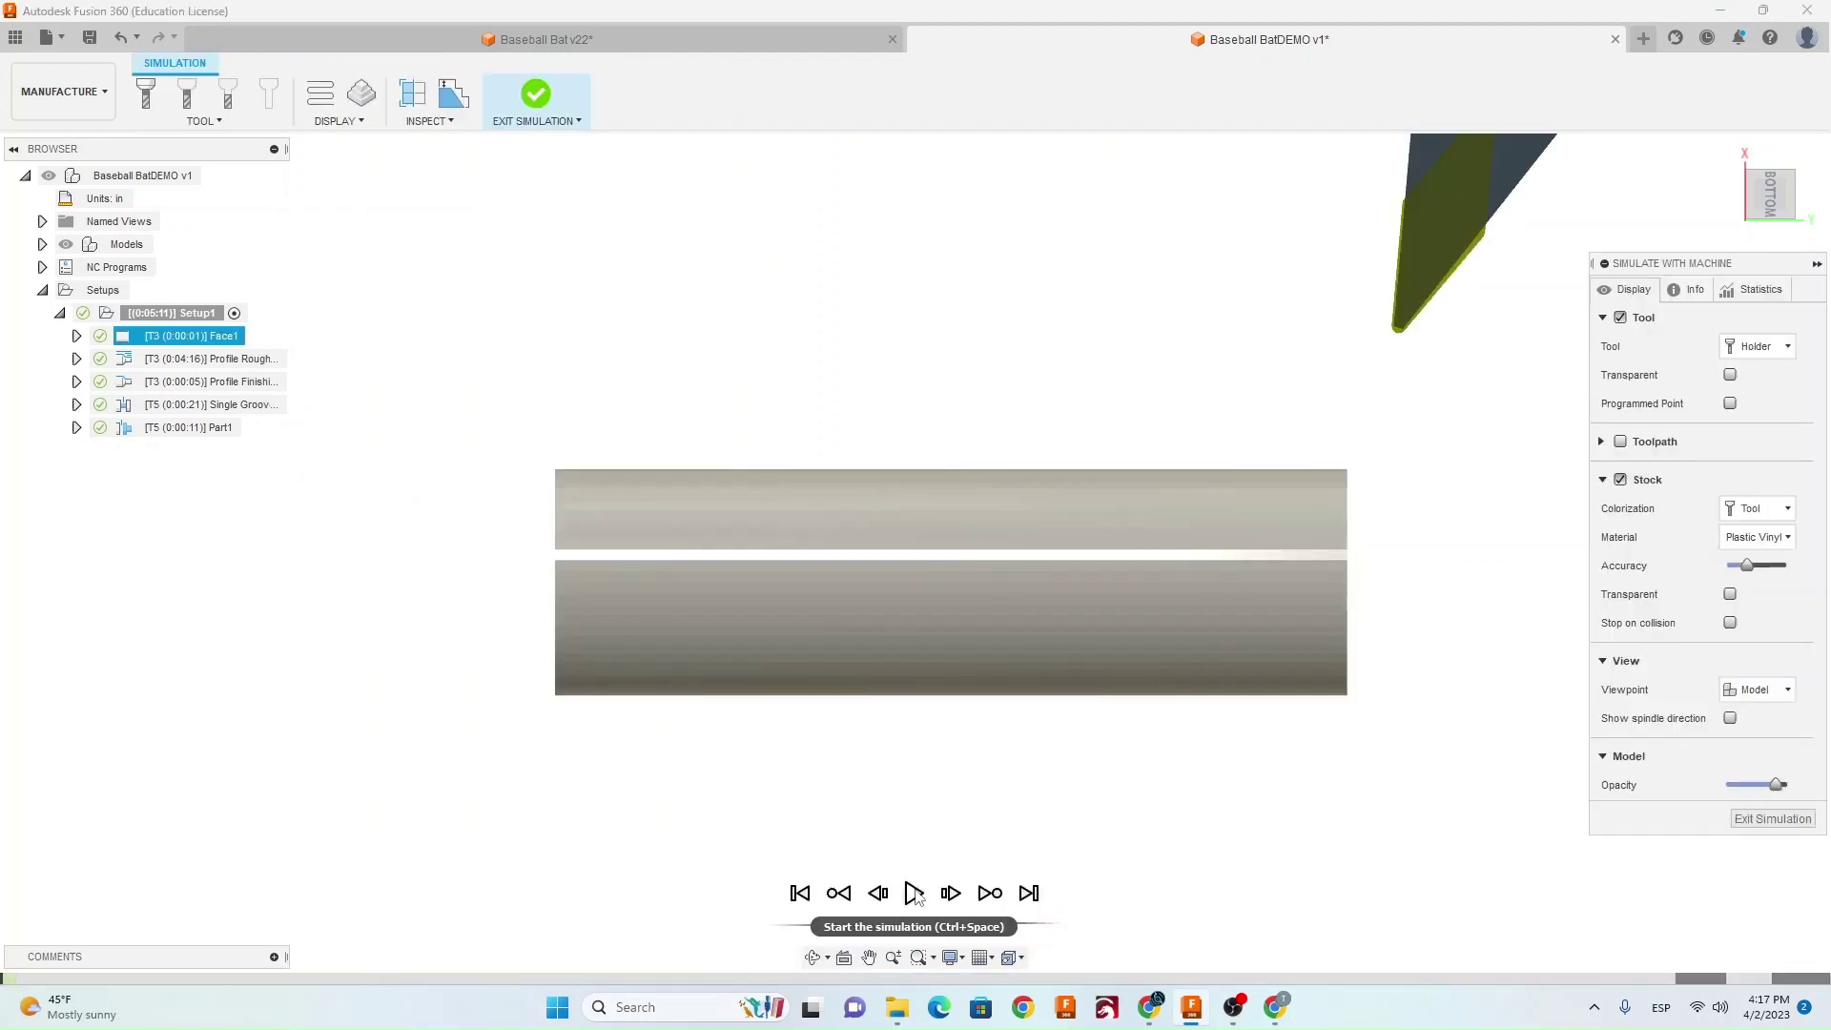
pyautogui.click(913, 893)
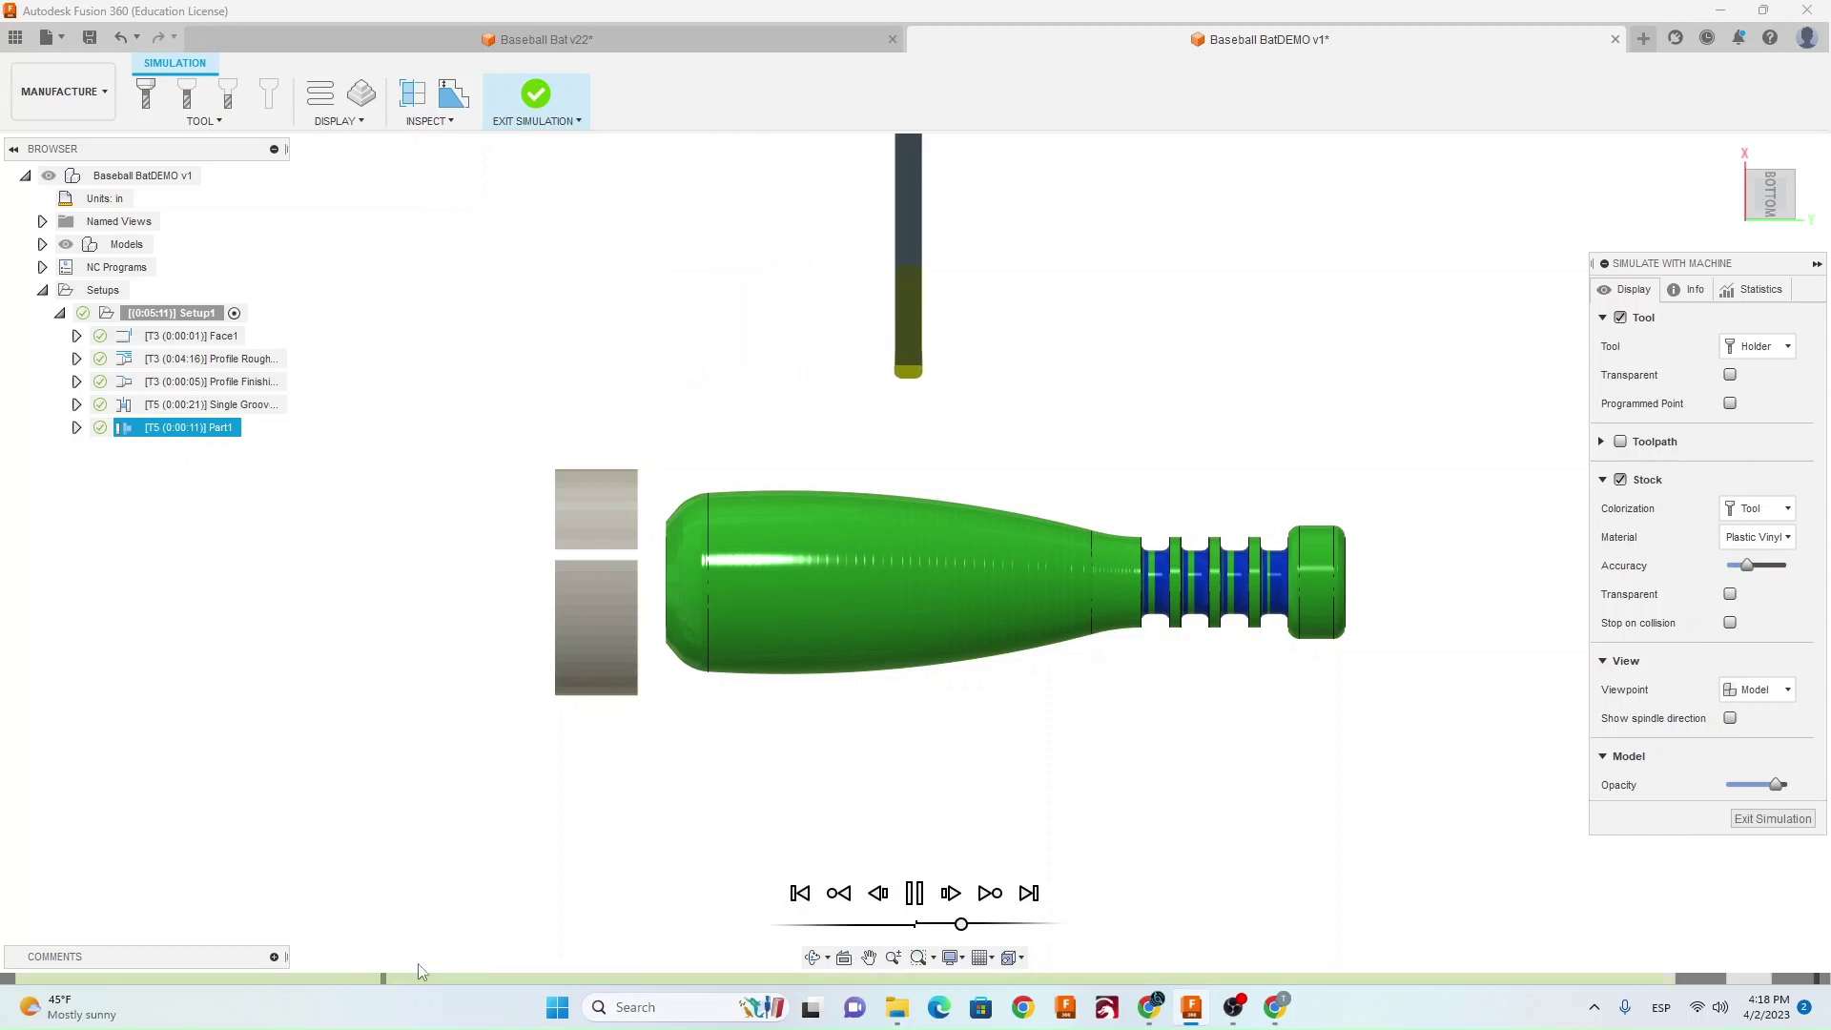
pyautogui.click(914, 893)
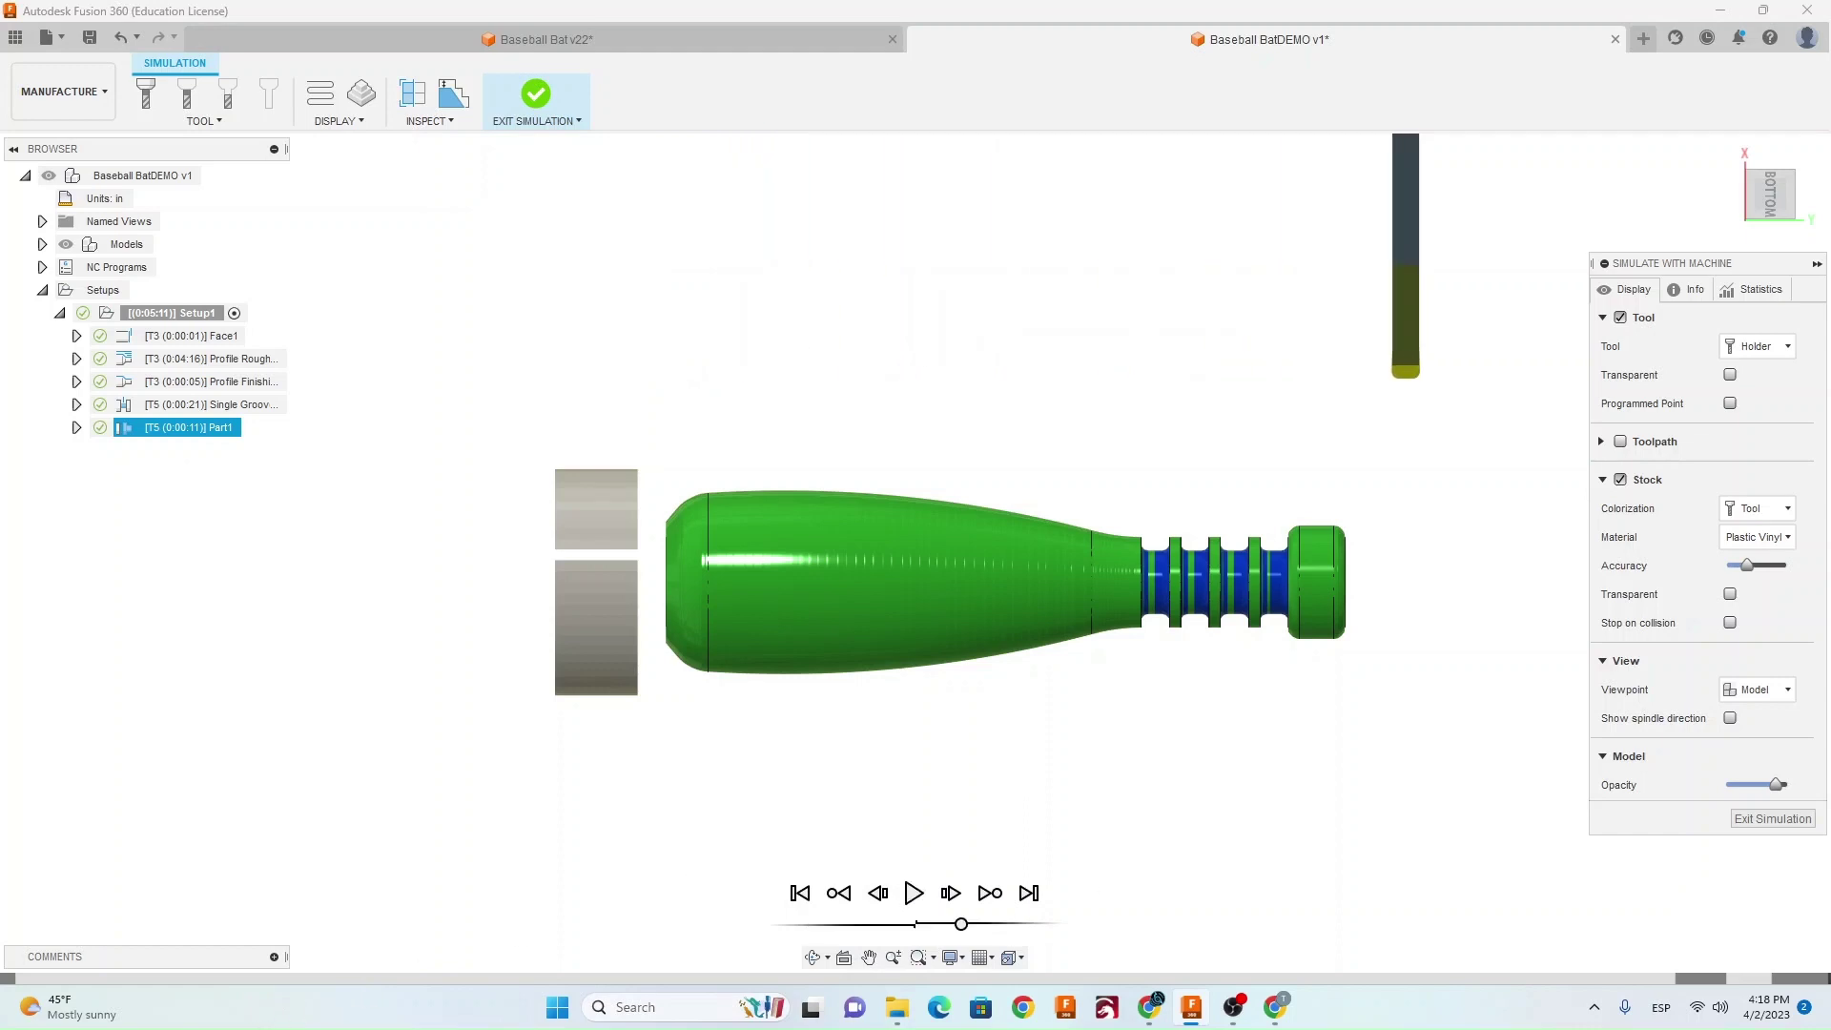
pyautogui.click(1768, 819)
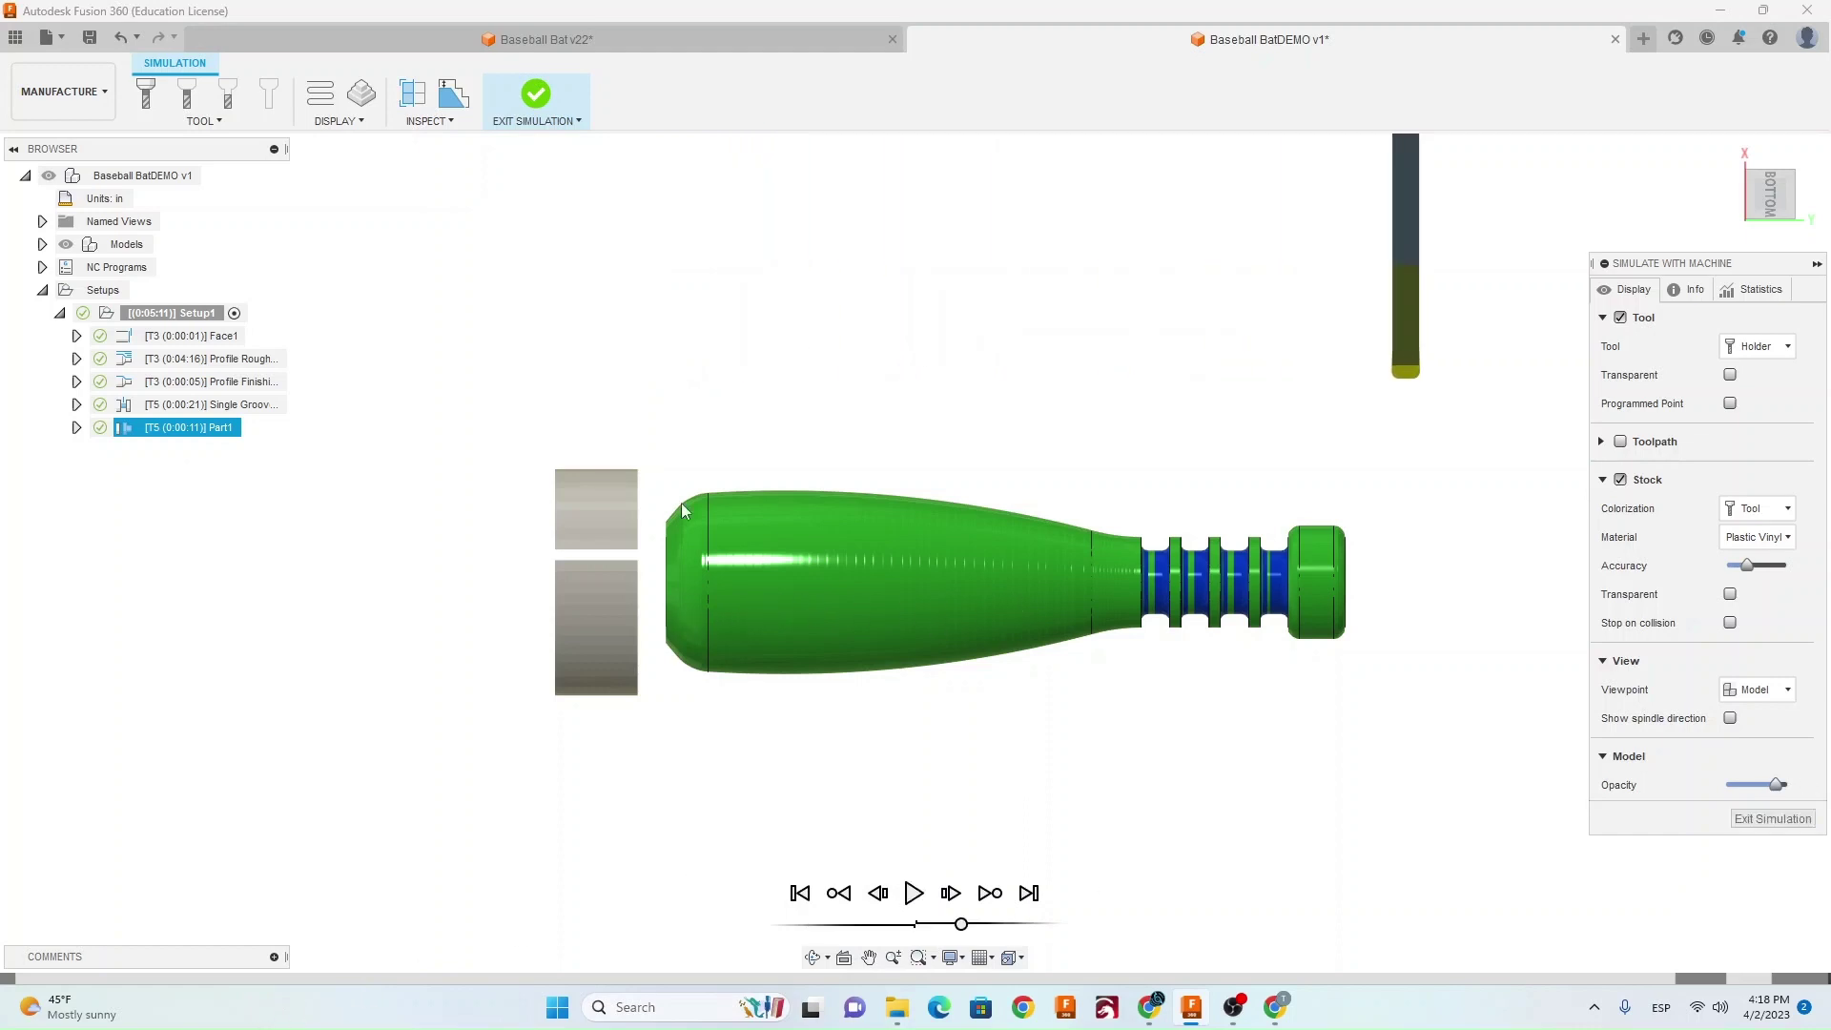